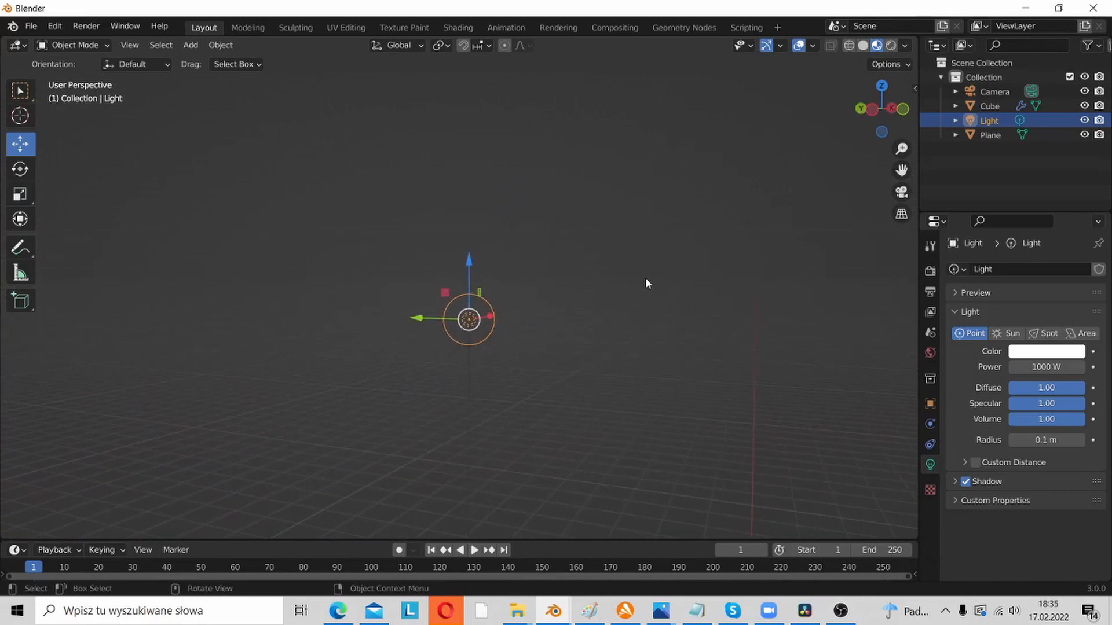
In camera view, select the light above the wooden plane and move it closer to the cup.
{"action": "key", "text": "KP_0"}
{"action": "scroll", "coordinate": [646, 279], "scroll_direction": "down", "scroll_amount": 4}
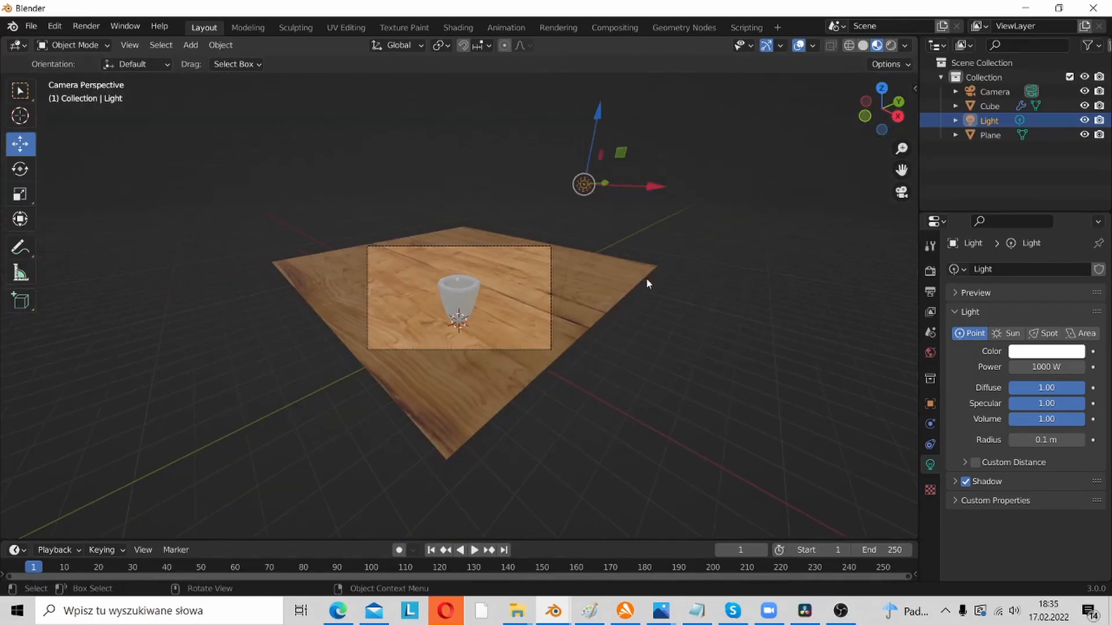
{"action": "middle_click_drag", "start_coordinate": [675, 233], "coordinate": [669, 269], "text": "shift"}
{"action": "scroll", "coordinate": [669, 269], "scroll_direction": "up", "scroll_amount": 2}
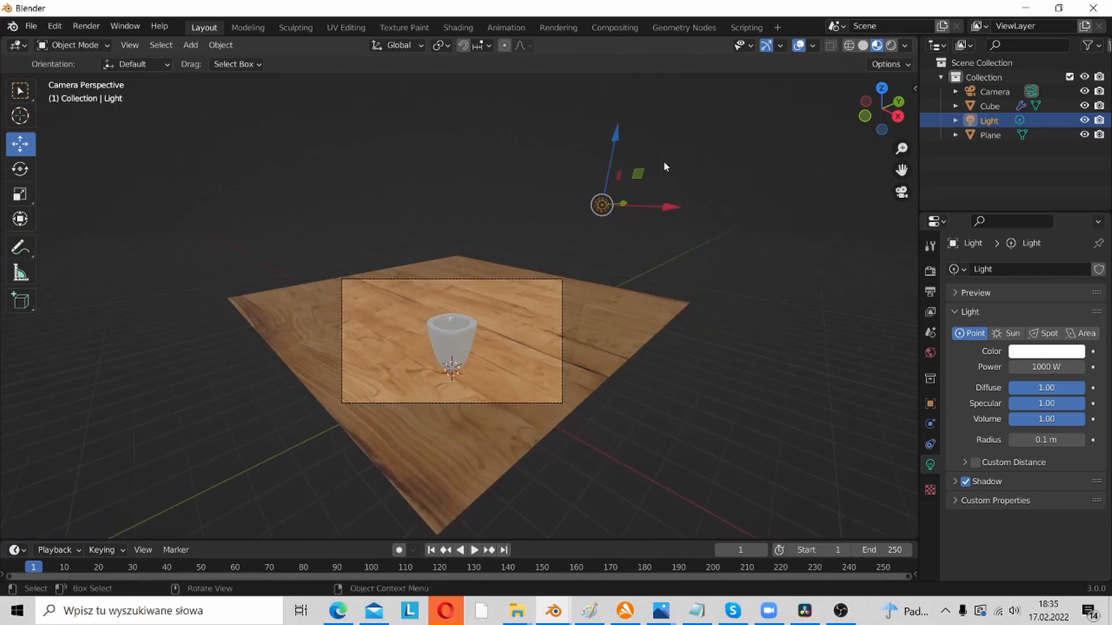
{"action": "left_click", "coordinate": [688, 280]}
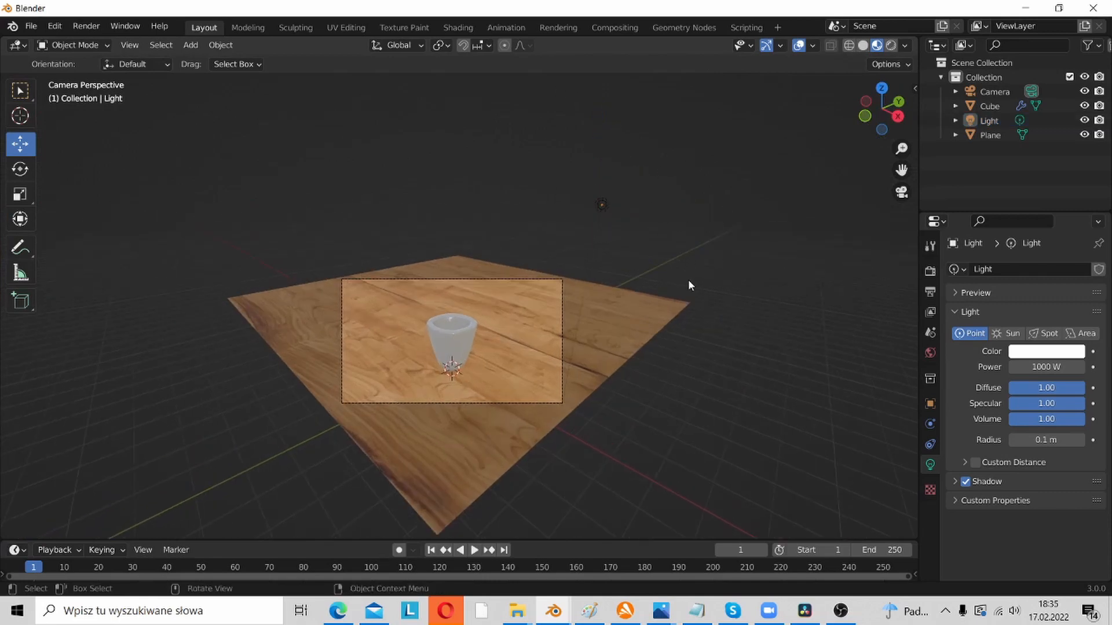
{"action": "left_click", "coordinate": [599, 200]}
{"action": "key", "text": "g"}
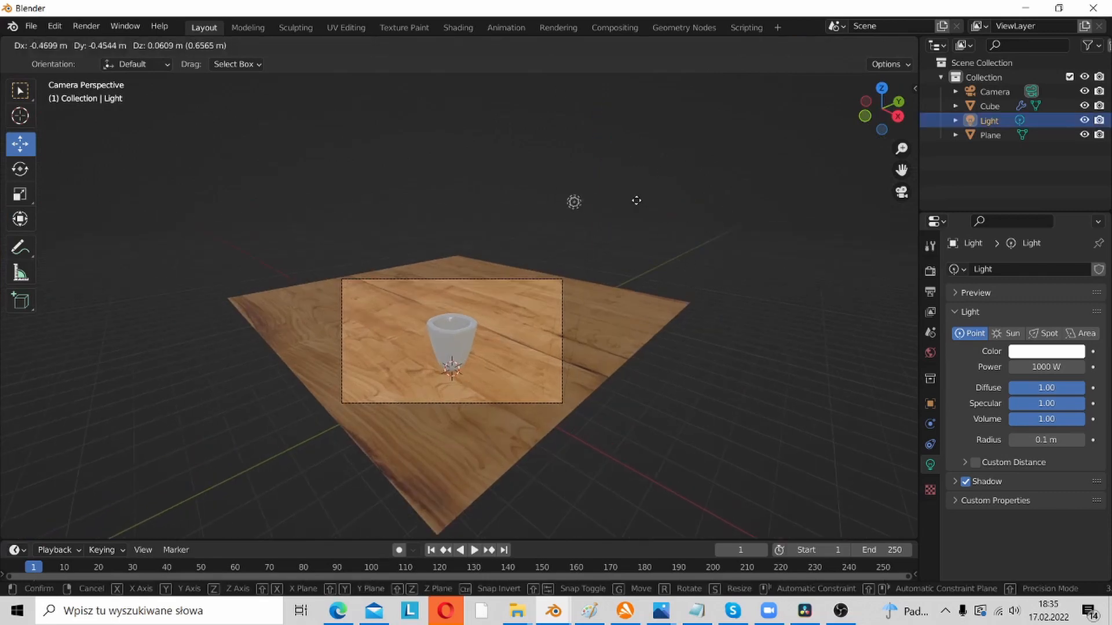
{"action": "left_click", "coordinate": [621, 238]}
Check the light's placement from another angle, then display the camera view in Rendered shading.
{"action": "middle_click_drag", "start_coordinate": [573, 252], "coordinate": [557, 283]}
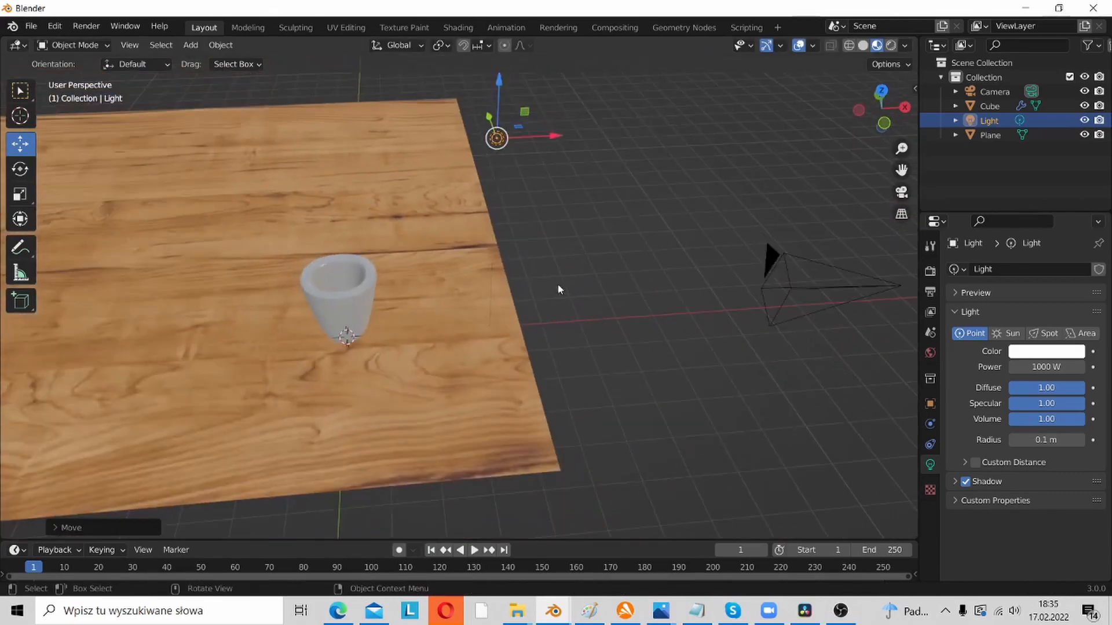
{"action": "scroll", "coordinate": [577, 329], "scroll_direction": "down", "scroll_amount": 3}
{"action": "key", "text": "KP_0"}
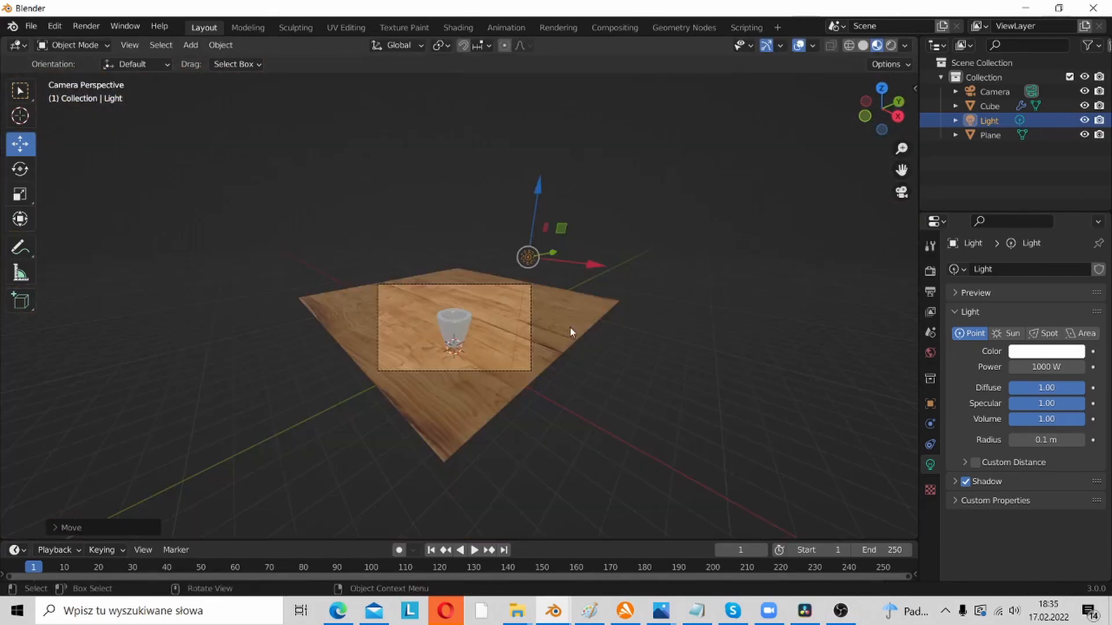
{"action": "scroll", "coordinate": [518, 303], "scroll_direction": "up", "scroll_amount": 5}
{"action": "key", "text": "z"}
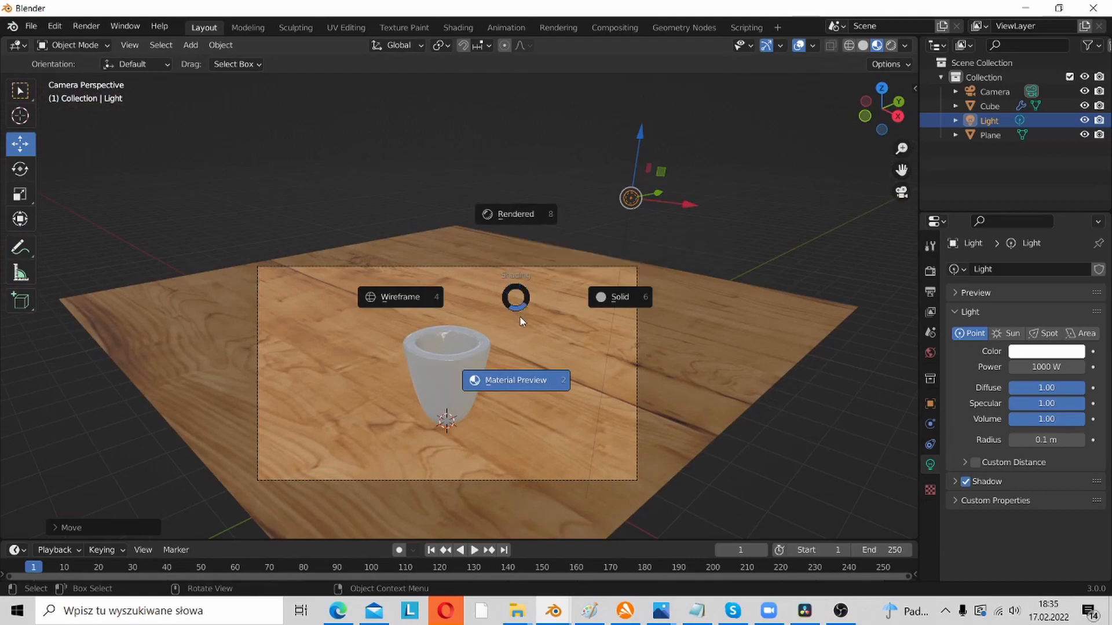
{"action": "left_click", "coordinate": [515, 211]}
{"action": "scroll", "coordinate": [536, 249], "scroll_direction": "down", "scroll_amount": 3}
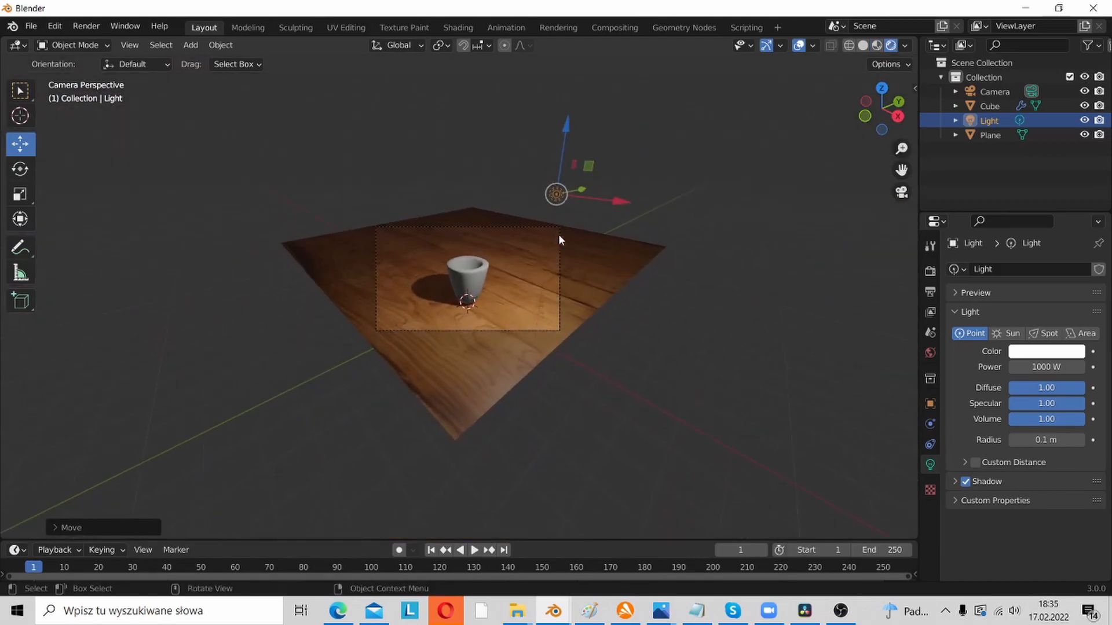
{"action": "scroll", "coordinate": [653, 173], "scroll_direction": "up", "scroll_amount": 5}
{"action": "scroll", "coordinate": [636, 226], "scroll_direction": "down", "scroll_amount": 2}
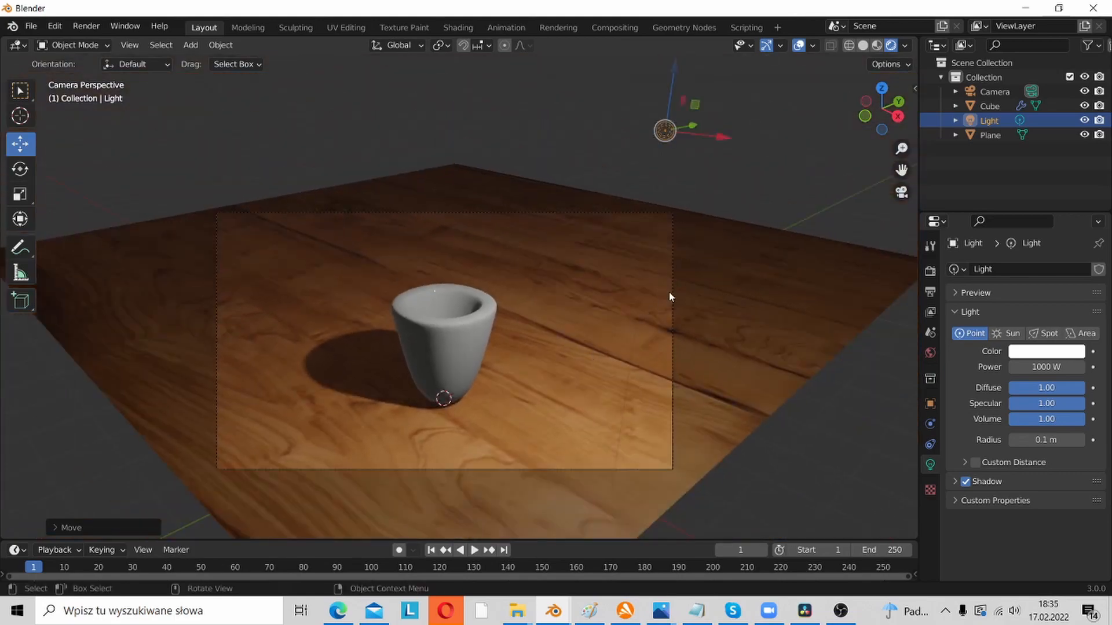
Raise the light slightly, then reposition it in top view on the near side of the cup, left of the camera.
{"action": "key", "text": "g"}
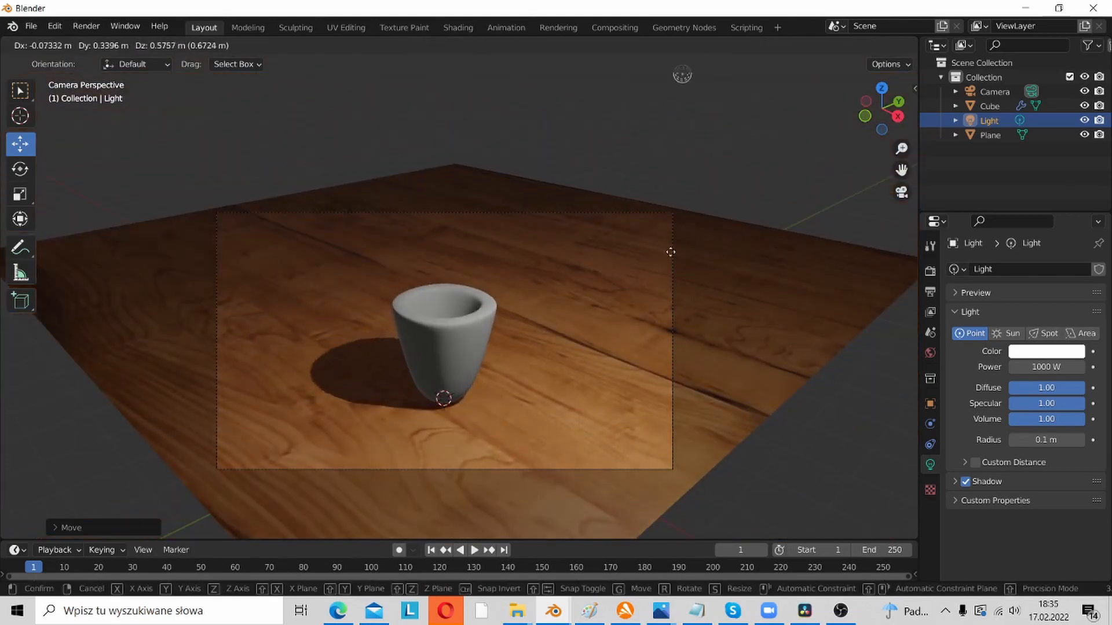
{"action": "left_click", "coordinate": [726, 230]}
{"action": "middle_click_drag", "start_coordinate": [726, 230], "coordinate": [682, 164]}
{"action": "key", "text": "KP_7"}
{"action": "key", "text": "g"}
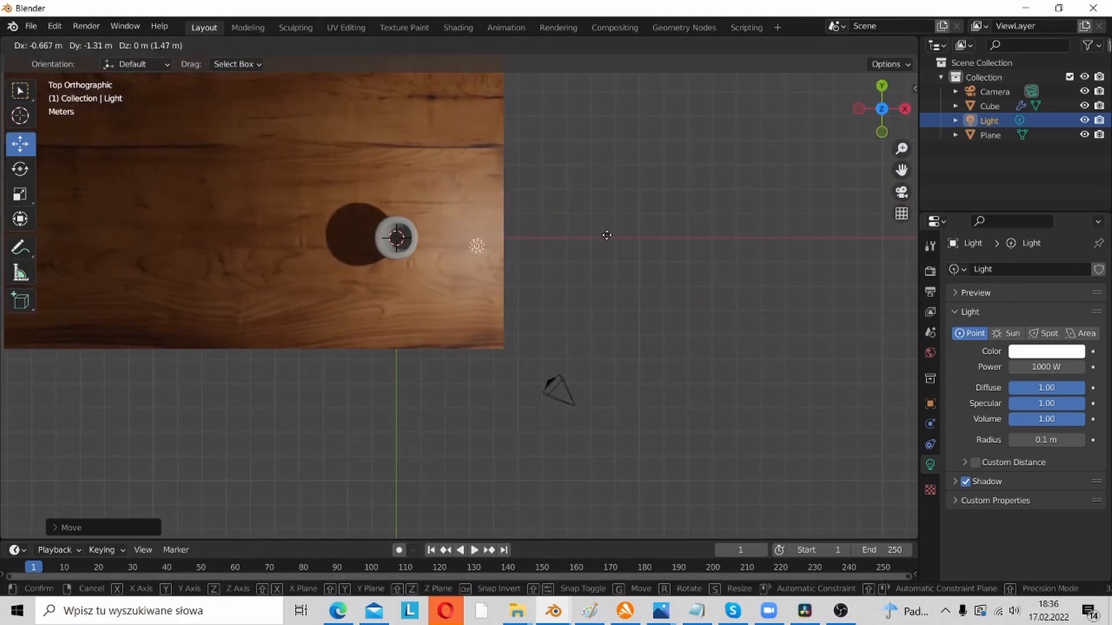
{"action": "left_click", "coordinate": [430, 319]}
Move the light closer to the cup in camera view, keeping its shadow on the cup's right.
{"action": "key", "text": "KP_0"}
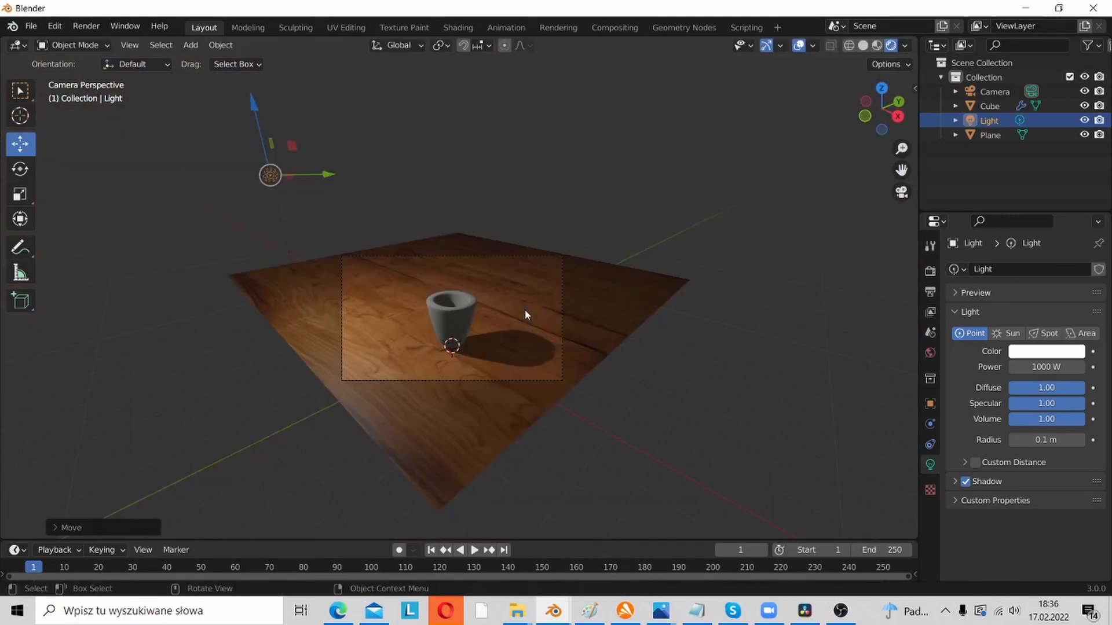
{"action": "scroll", "coordinate": [413, 327], "scroll_direction": "up", "scroll_amount": 5}
{"action": "key", "text": "g"}
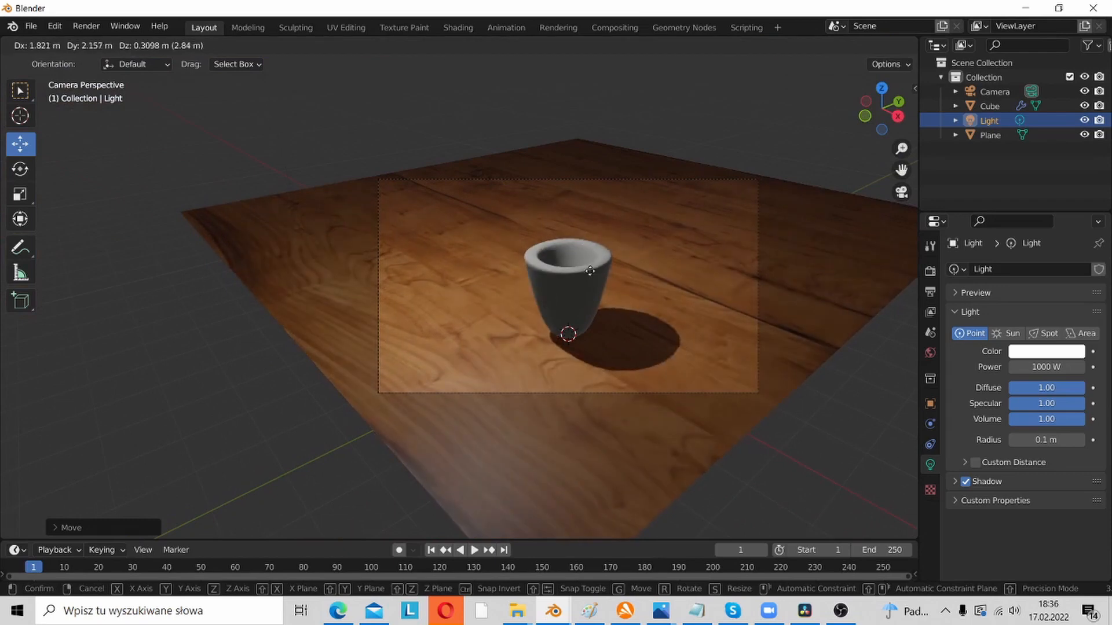
{"action": "left_click", "coordinate": [600, 278]}
Set the Specular value of the plane's Wood Plate material to 0.
{"action": "middle_click_drag", "start_coordinate": [595, 334], "coordinate": [585, 275], "text": "shift"}
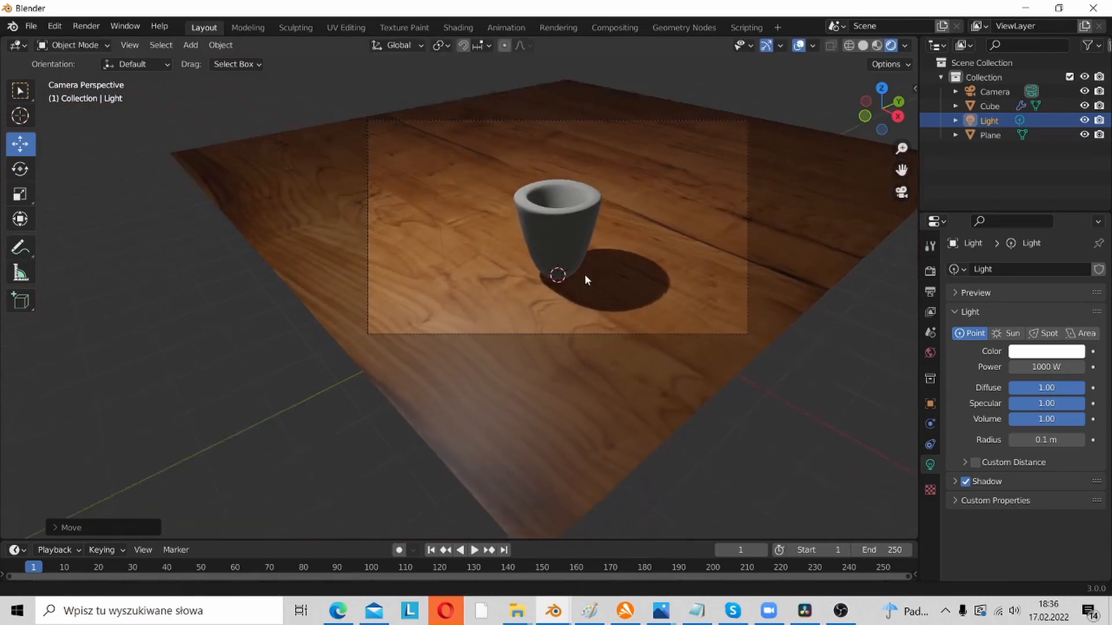
{"action": "scroll", "coordinate": [558, 373], "scroll_direction": "up", "scroll_amount": 2}
{"action": "left_click", "coordinate": [557, 374]}
{"action": "scroll", "coordinate": [557, 374], "scroll_direction": "up", "scroll_amount": 5}
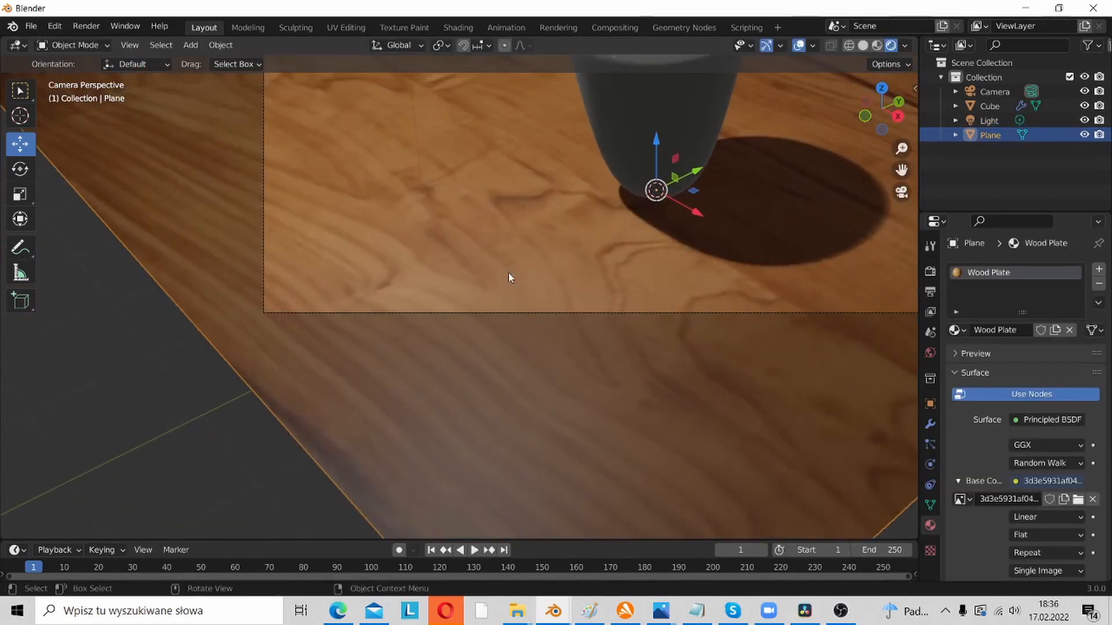
{"action": "scroll", "coordinate": [508, 278], "scroll_direction": "down", "scroll_amount": 6}
{"action": "scroll", "coordinate": [468, 293], "scroll_direction": "up", "scroll_amount": 2}
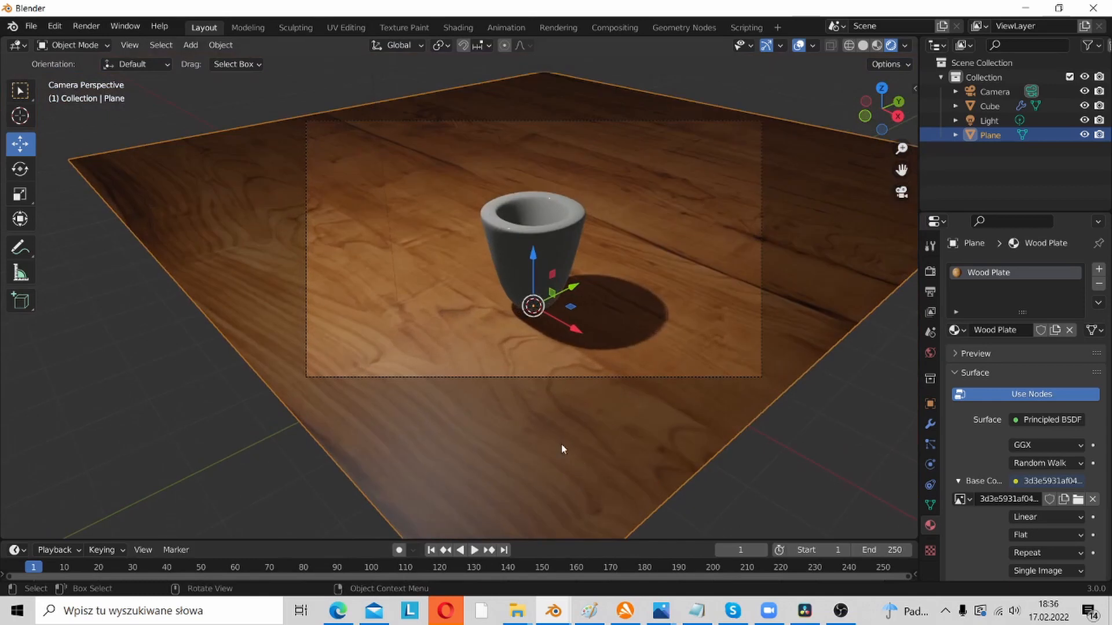
{"action": "scroll", "coordinate": [561, 450], "scroll_direction": "up", "scroll_amount": 3}
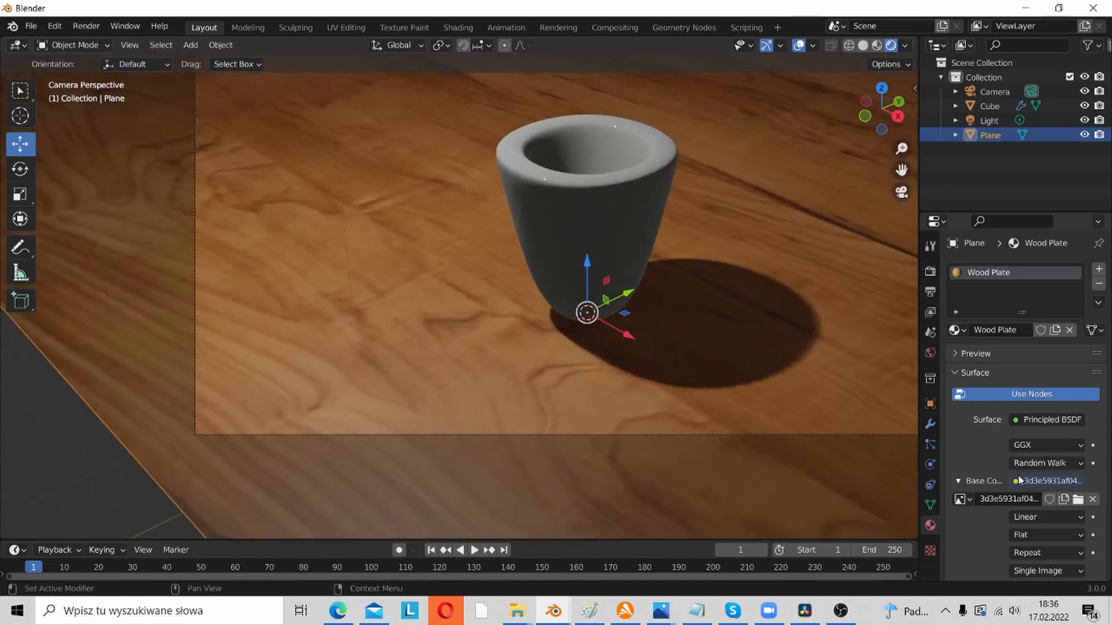
{"action": "scroll", "coordinate": [1014, 527], "scroll_direction": "down", "scroll_amount": 1}
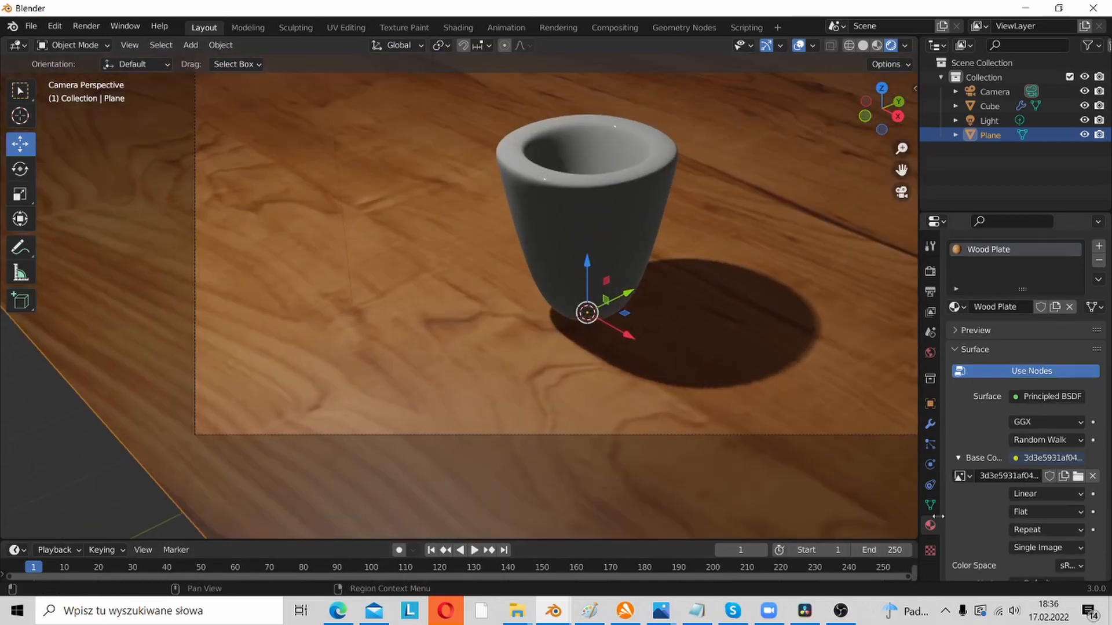
{"action": "scroll", "coordinate": [959, 526], "scroll_direction": "down", "scroll_amount": 6}
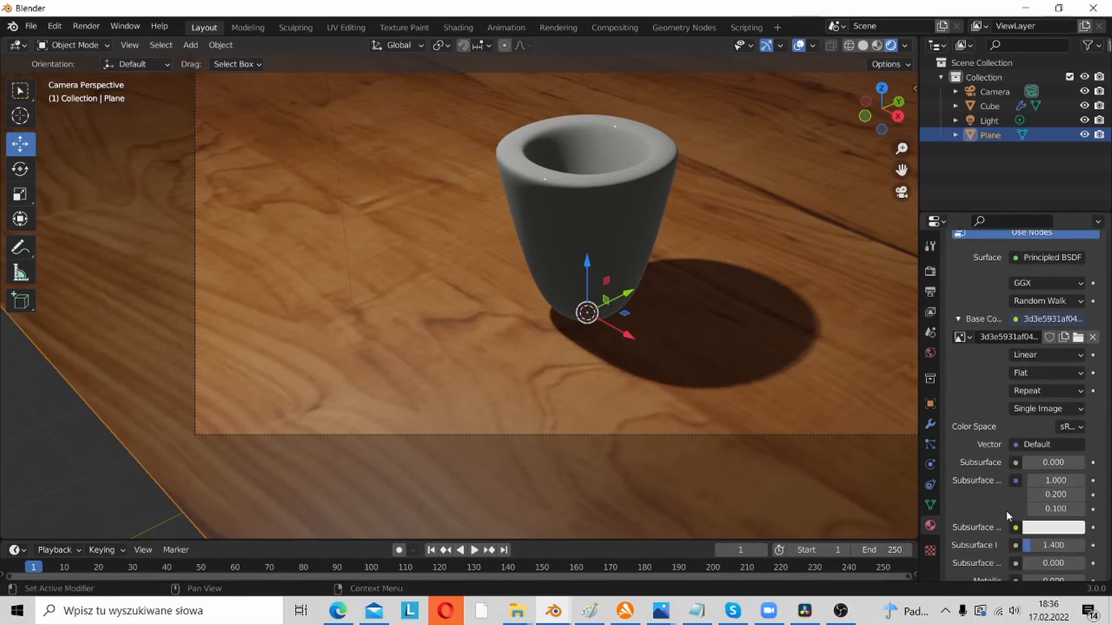
{"action": "scroll", "coordinate": [990, 518], "scroll_direction": "down", "scroll_amount": 4}
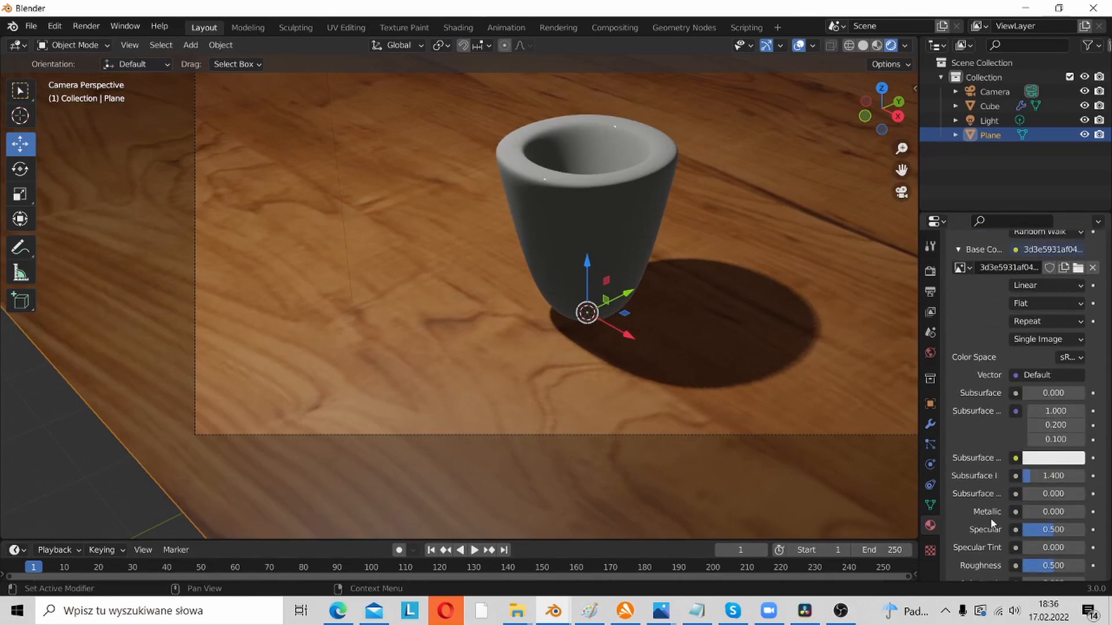
{"action": "left_click_drag", "start_coordinate": [1066, 506], "coordinate": [1035, 506]}
Move the light back to the right of the cup in camera view so the shadow falls to the left.
{"action": "scroll", "coordinate": [626, 399], "scroll_direction": "down", "scroll_amount": 6}
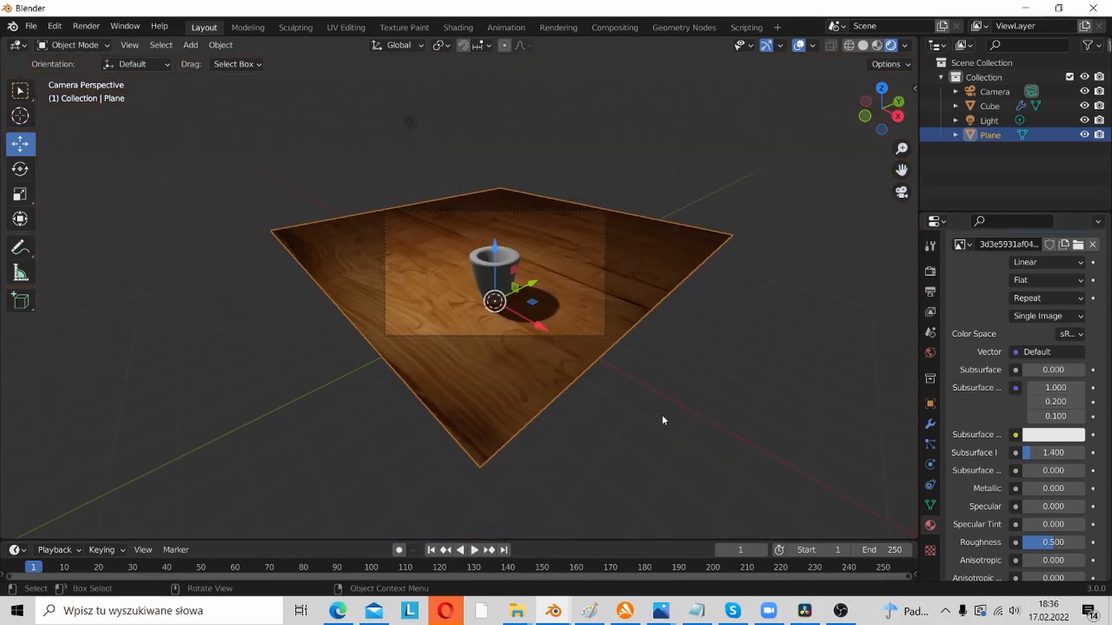
{"action": "left_click", "coordinate": [662, 414]}
{"action": "left_click", "coordinate": [409, 123]}
{"action": "scroll", "coordinate": [489, 200], "scroll_direction": "up", "scroll_amount": 3}
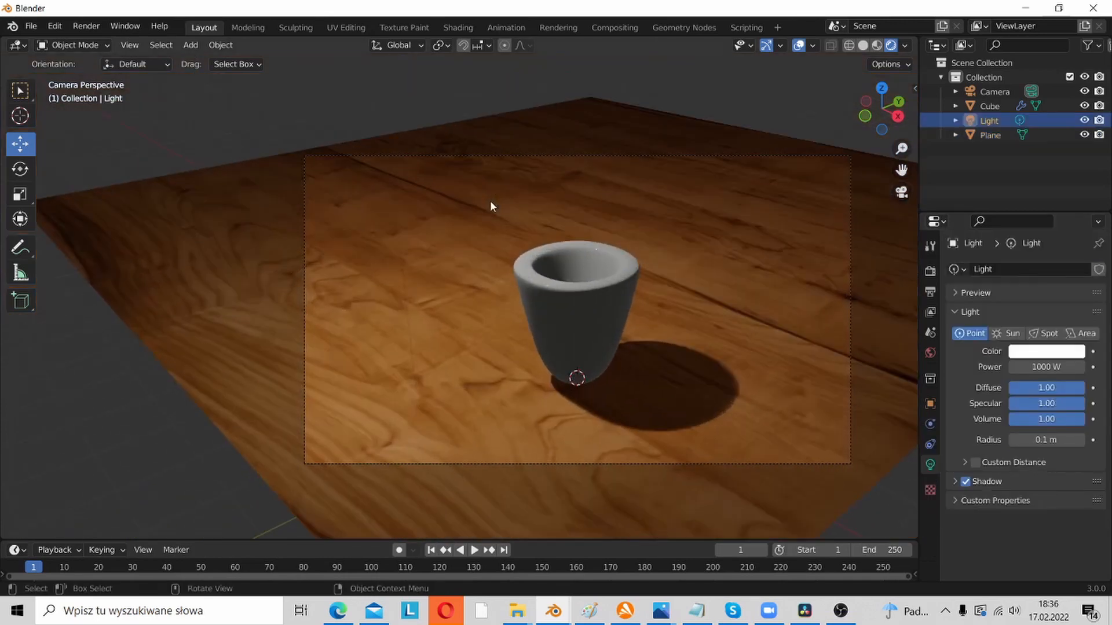
{"action": "key", "text": "g"}
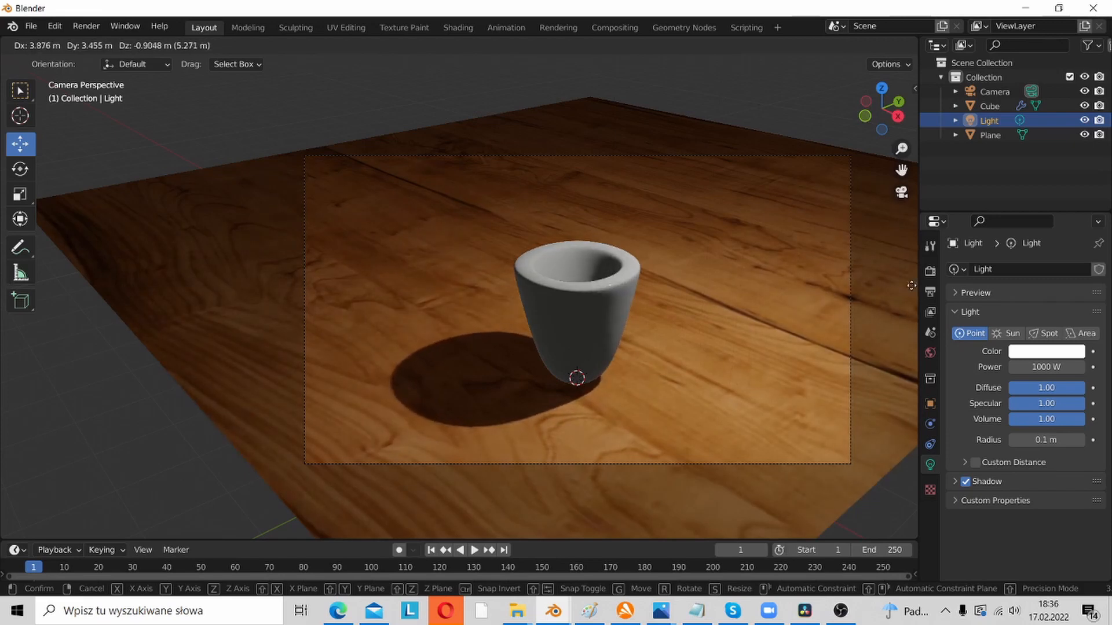
{"action": "left_click", "coordinate": [849, 284]}
{"action": "scroll", "coordinate": [811, 284], "scroll_direction": "down", "scroll_amount": 5}
{"action": "scroll", "coordinate": [648, 238], "scroll_direction": "up", "scroll_amount": 1}
{"action": "key", "text": "g"}
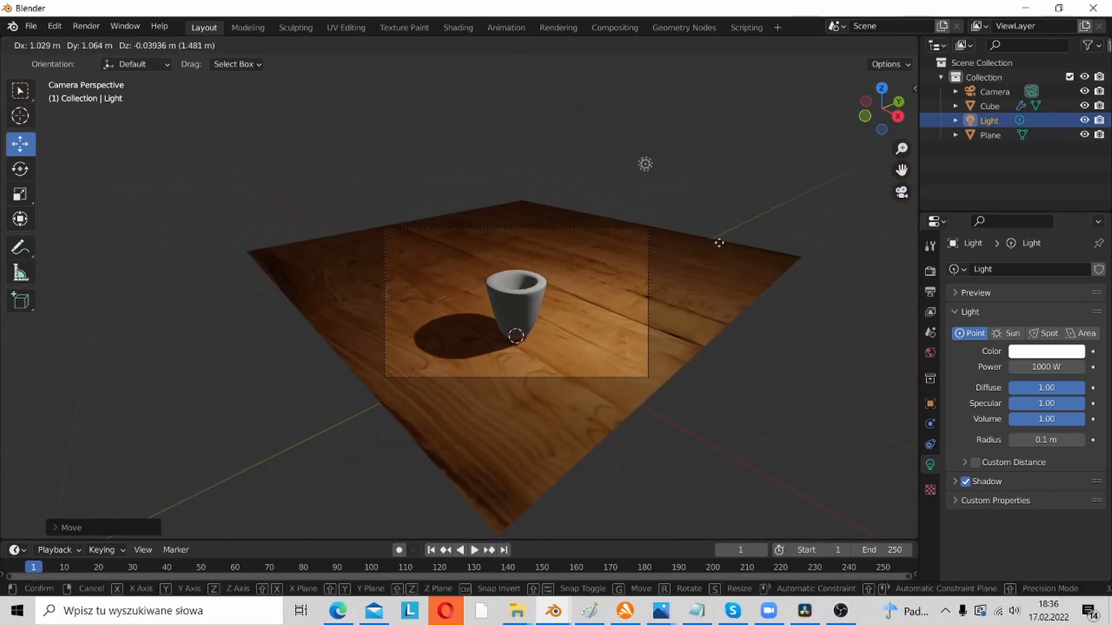
{"action": "left_click", "coordinate": [722, 244]}
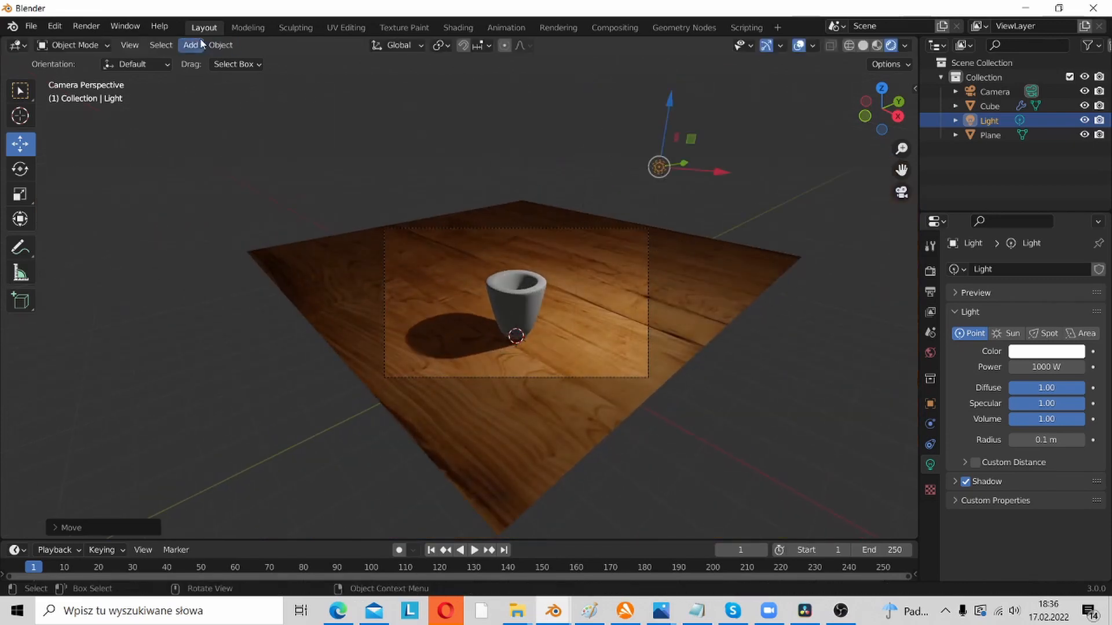
Add a second Point light and place it left of the cup, beside the end of its shadow.
{"action": "left_click", "coordinate": [201, 45]}
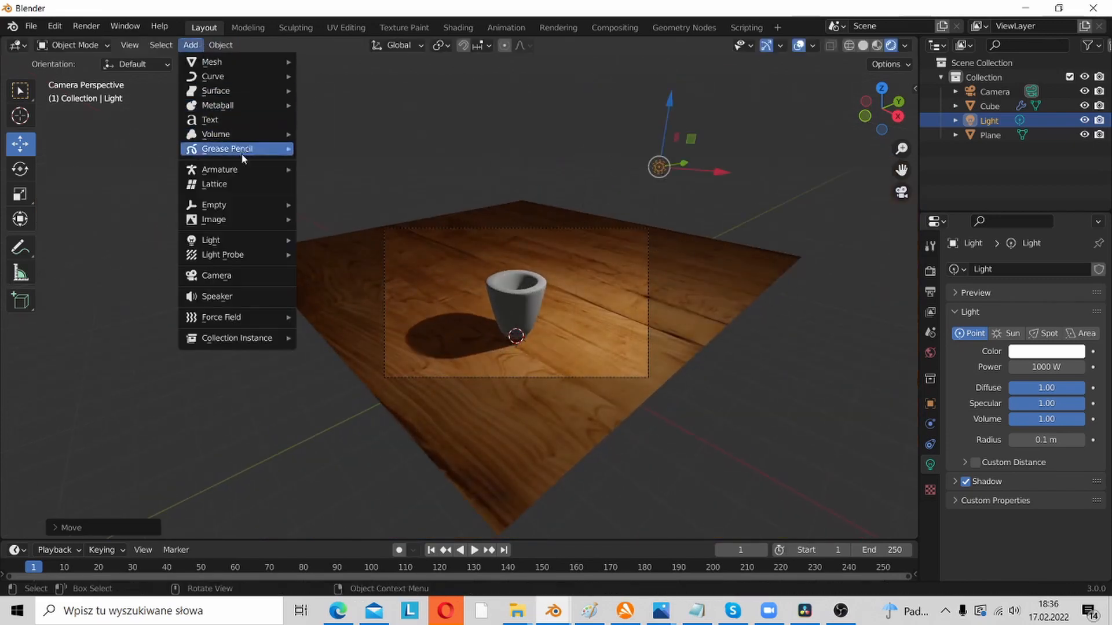
{"action": "mouse_move", "coordinate": [238, 250]}
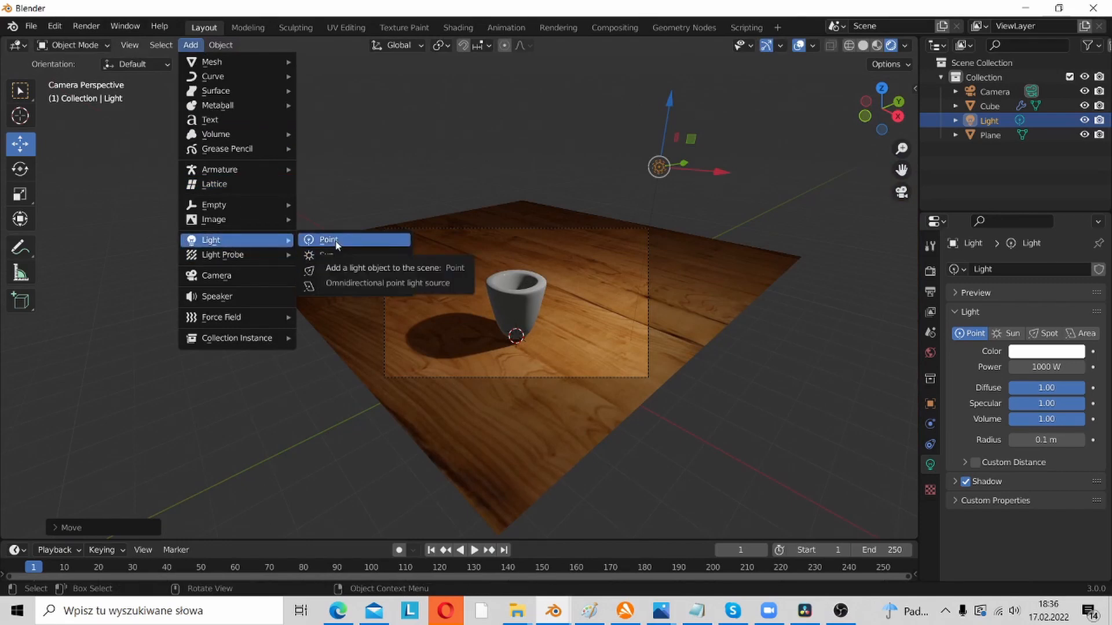
{"action": "left_click", "coordinate": [335, 241]}
{"action": "scroll", "coordinate": [555, 330], "scroll_direction": "up", "scroll_amount": 4}
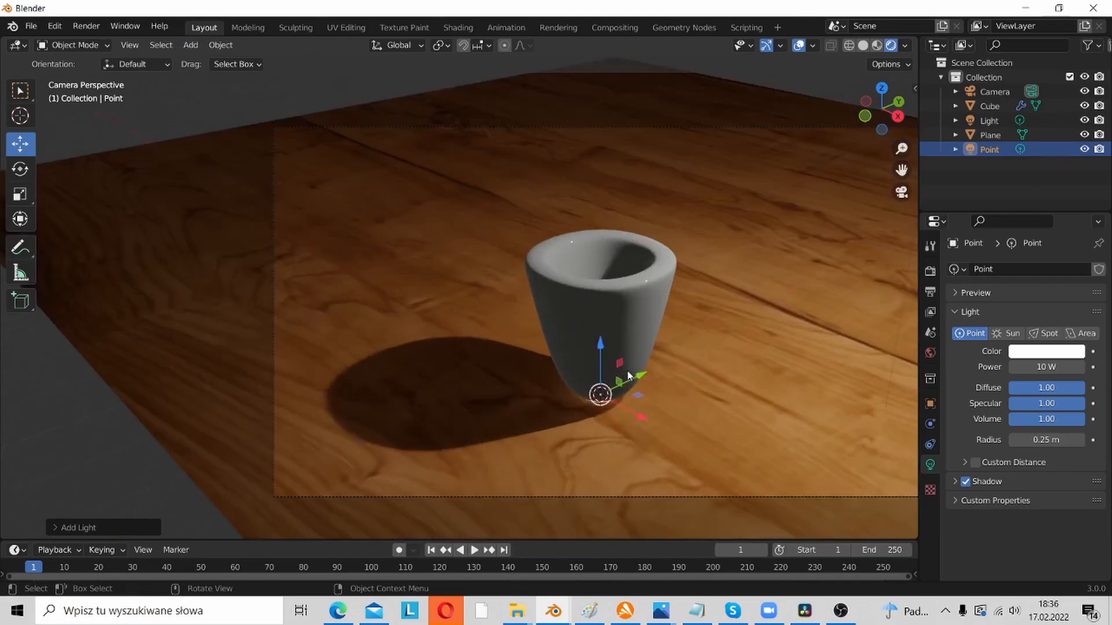
{"action": "key", "text": "g"}
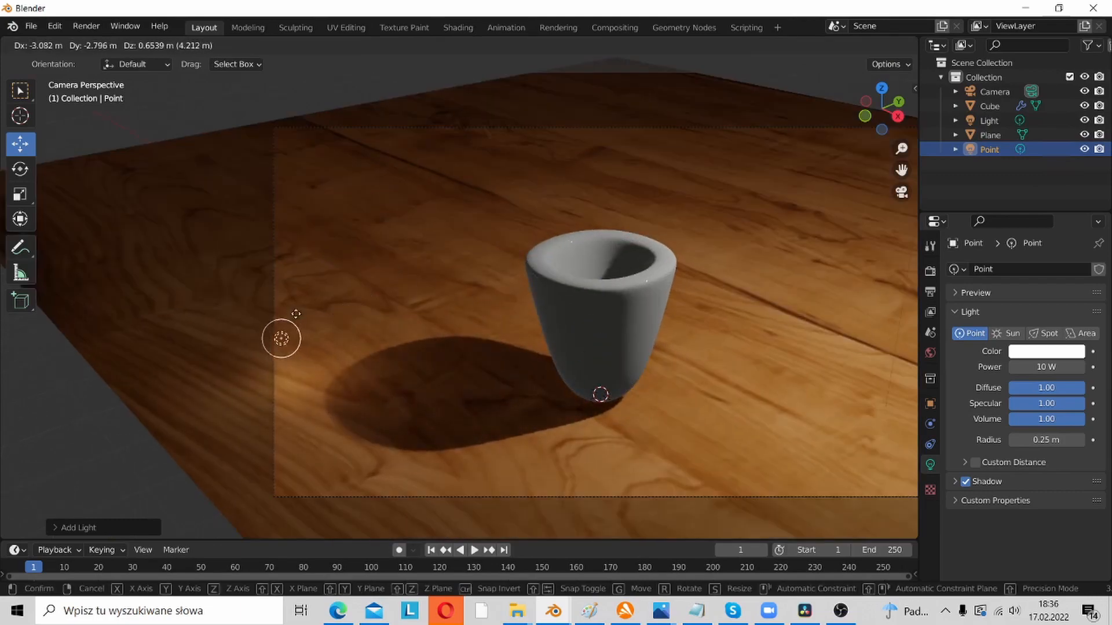
{"action": "left_click", "coordinate": [296, 313]}
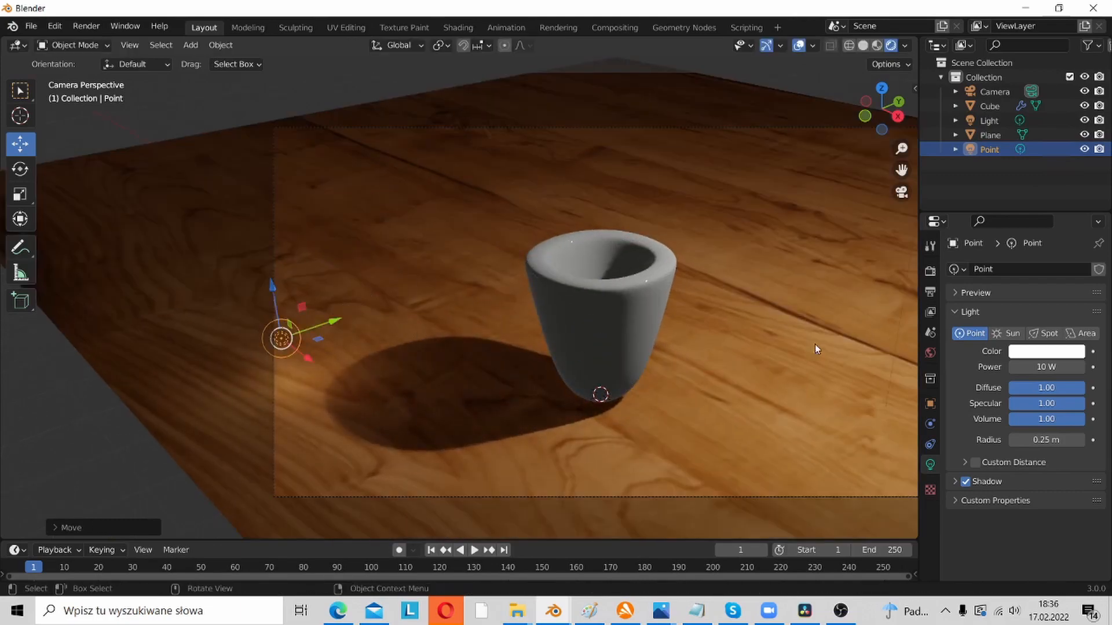
Compare the power settings of the original light and the newly added point light.
{"action": "scroll", "coordinate": [814, 344], "scroll_direction": "down", "scroll_amount": 6}
{"action": "left_click", "coordinate": [625, 189]}
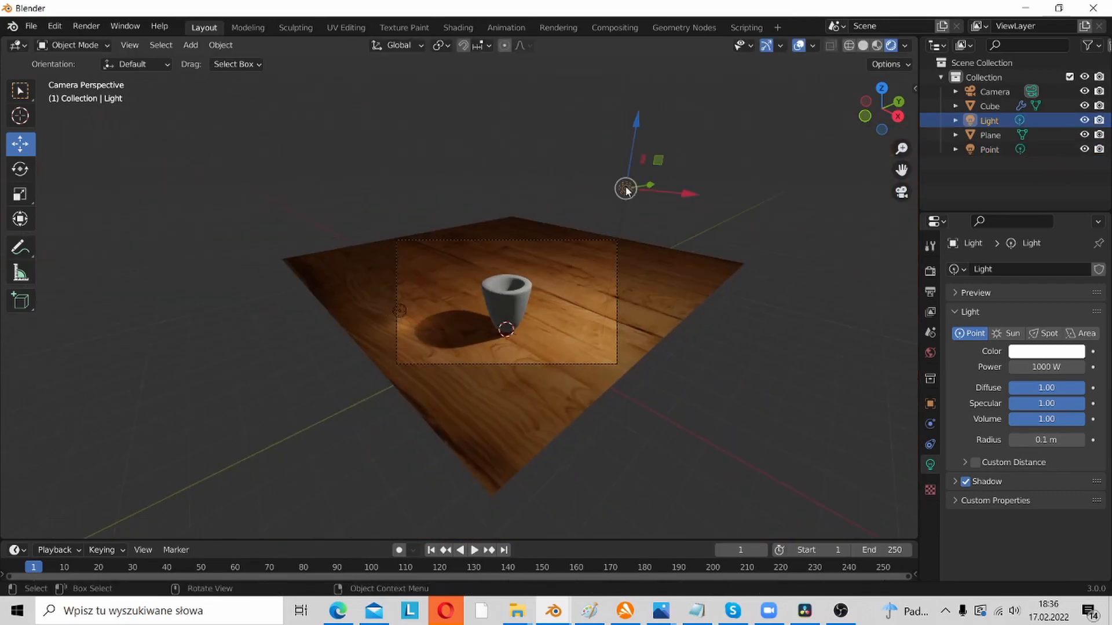
{"action": "left_click", "coordinate": [399, 311]}
{"action": "left_click", "coordinate": [399, 310]}
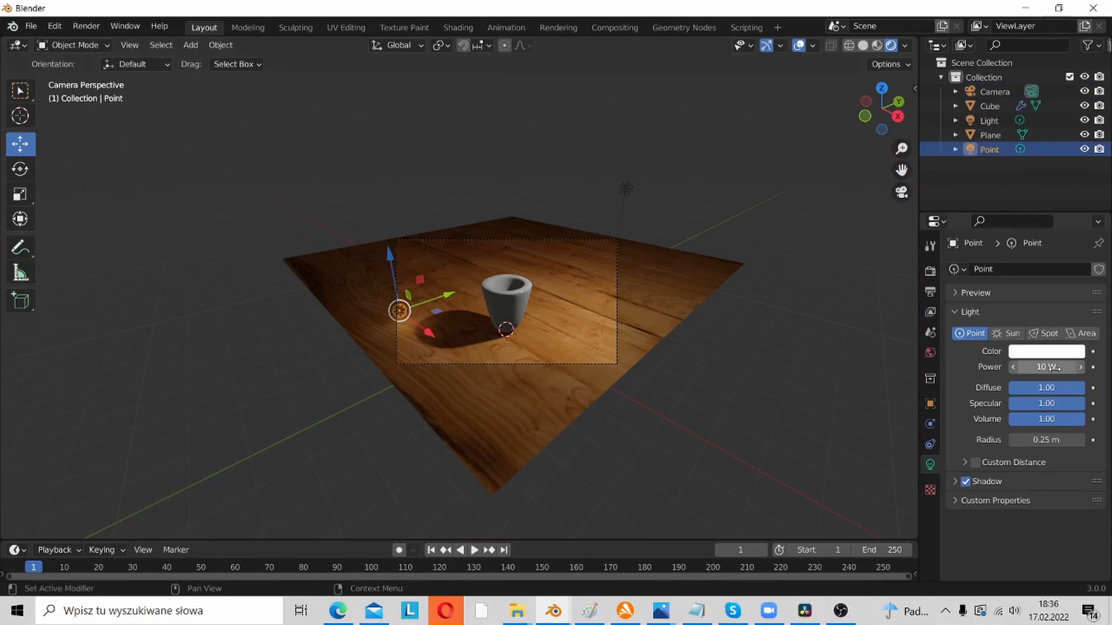
{"action": "scroll", "coordinate": [667, 243], "scroll_direction": "up", "scroll_amount": 4}
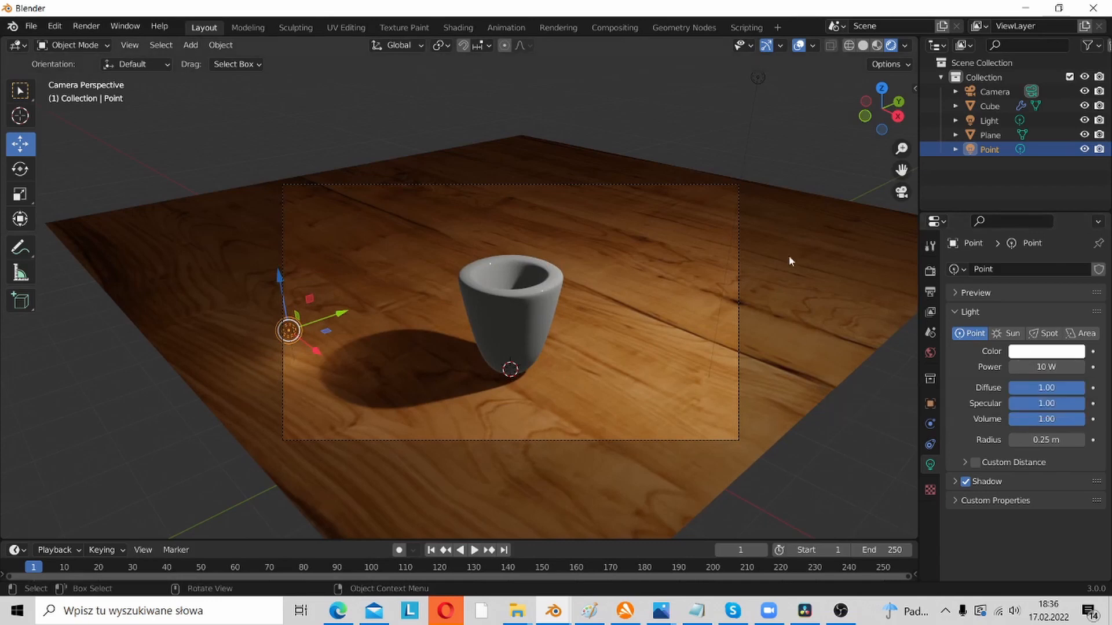
{"action": "left_click", "coordinate": [760, 78]}
{"action": "left_click", "coordinate": [1048, 367]}
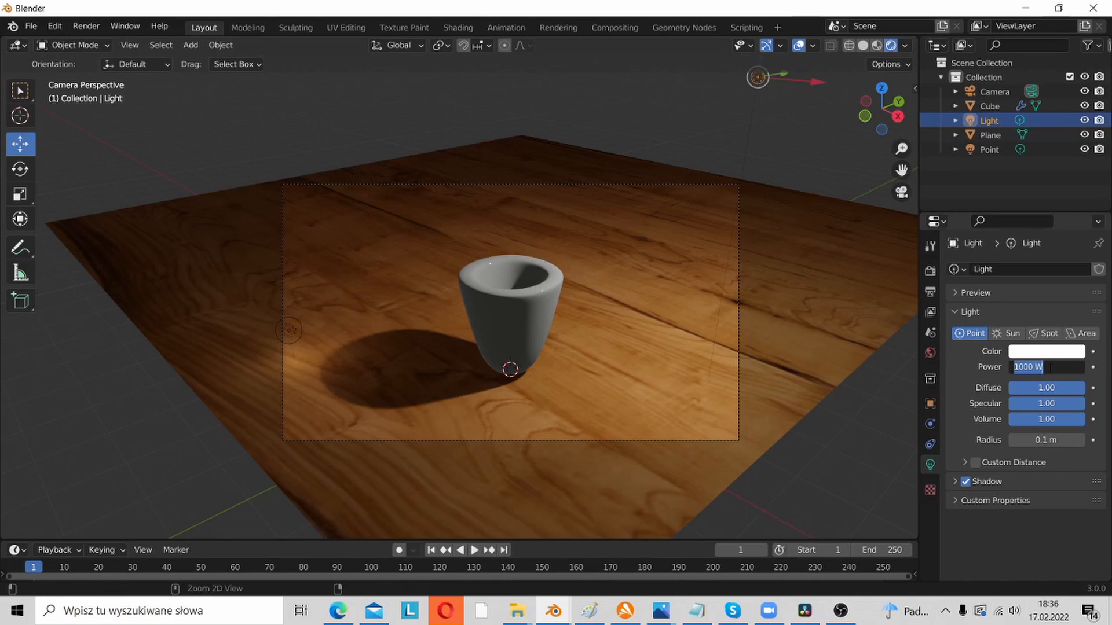
{"action": "left_click", "coordinate": [288, 331]}
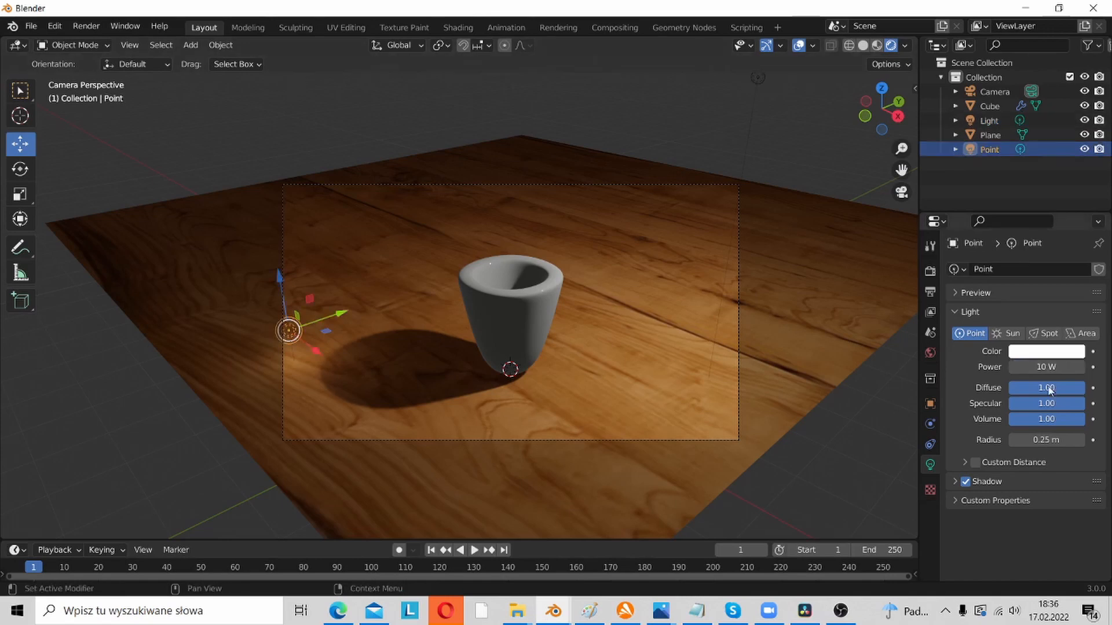
Set the power of the newly added point light to 1000 W.
{"action": "left_click", "coordinate": [1048, 367]}
{"action": "type", "text": "1000"}
{"action": "key", "text": "Return"}
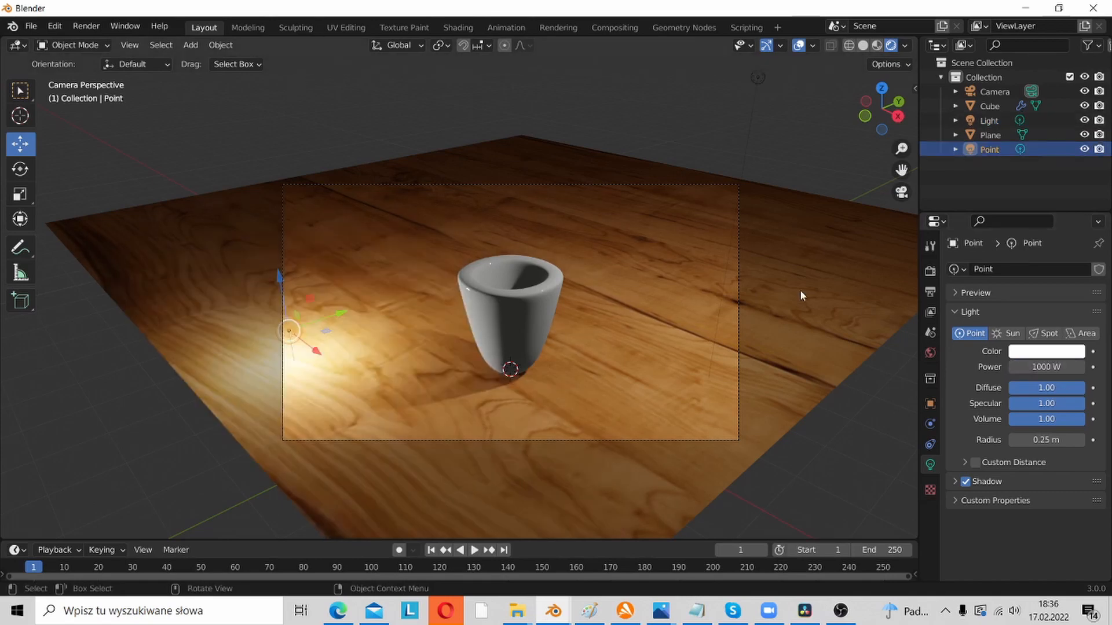
Raise the new point light well above the wooden plane and move it past the plane's left edge, toward the camera.
{"action": "key", "text": "g"}
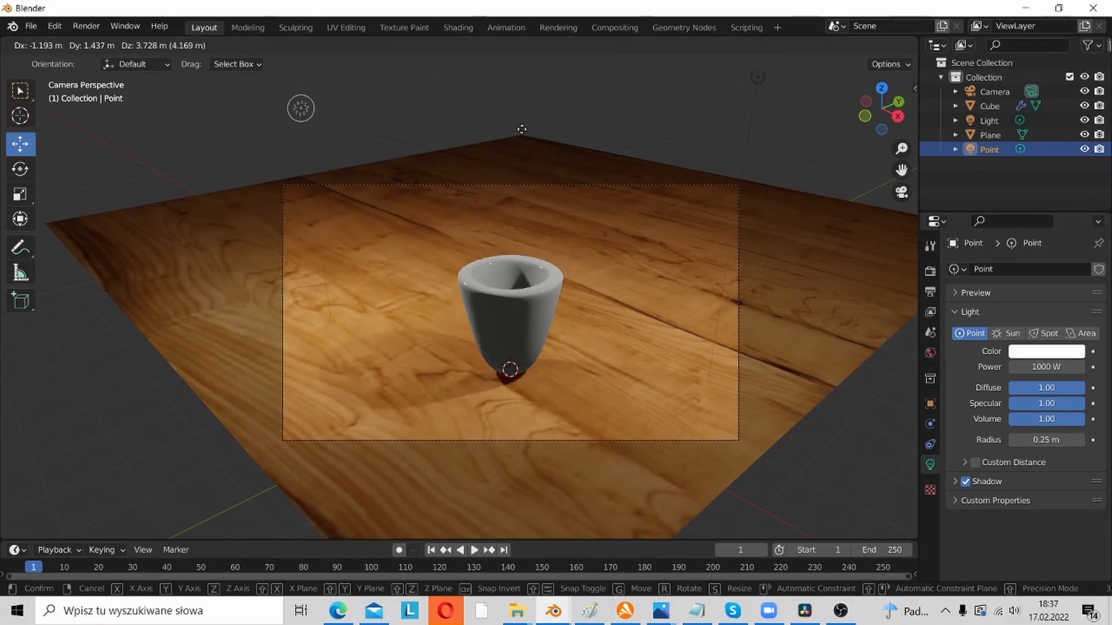
{"action": "left_click", "coordinate": [533, 101]}
{"action": "scroll", "coordinate": [533, 102], "scroll_direction": "down", "scroll_amount": 3}
{"action": "middle_click_drag", "start_coordinate": [531, 112], "coordinate": [532, 221]}
{"action": "scroll", "coordinate": [540, 241], "scroll_direction": "down", "scroll_amount": 5}
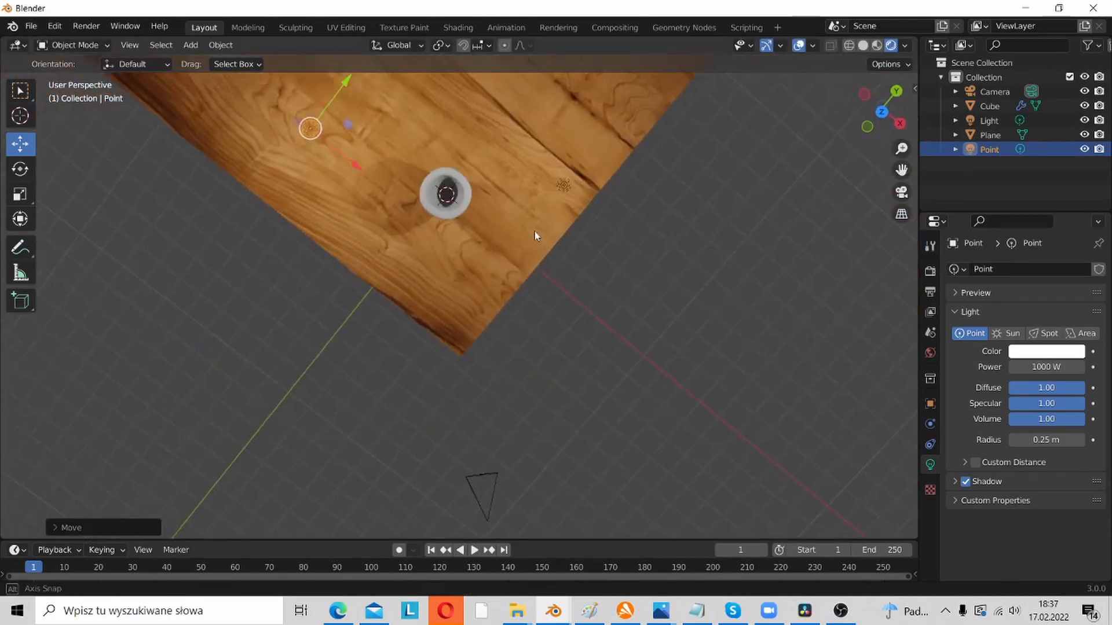
{"action": "key", "text": "g"}
{"action": "left_click", "coordinate": [510, 365]}
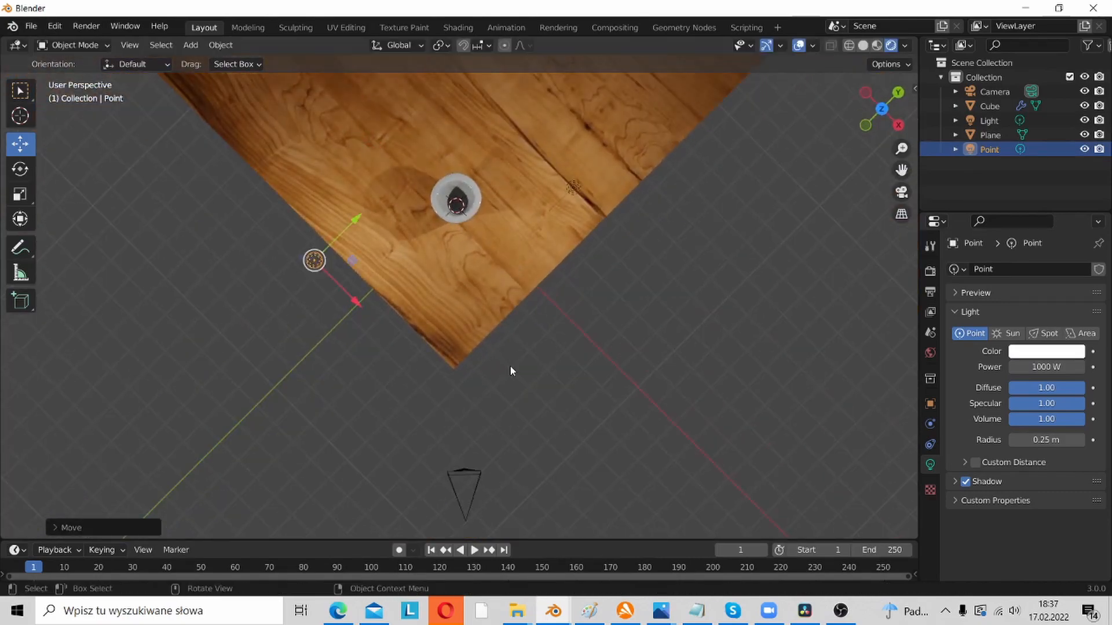
{"action": "key", "text": "KP_0"}
{"action": "scroll", "coordinate": [533, 327], "scroll_direction": "up", "scroll_amount": 6}
{"action": "scroll", "coordinate": [544, 313], "scroll_direction": "down", "scroll_amount": 7}
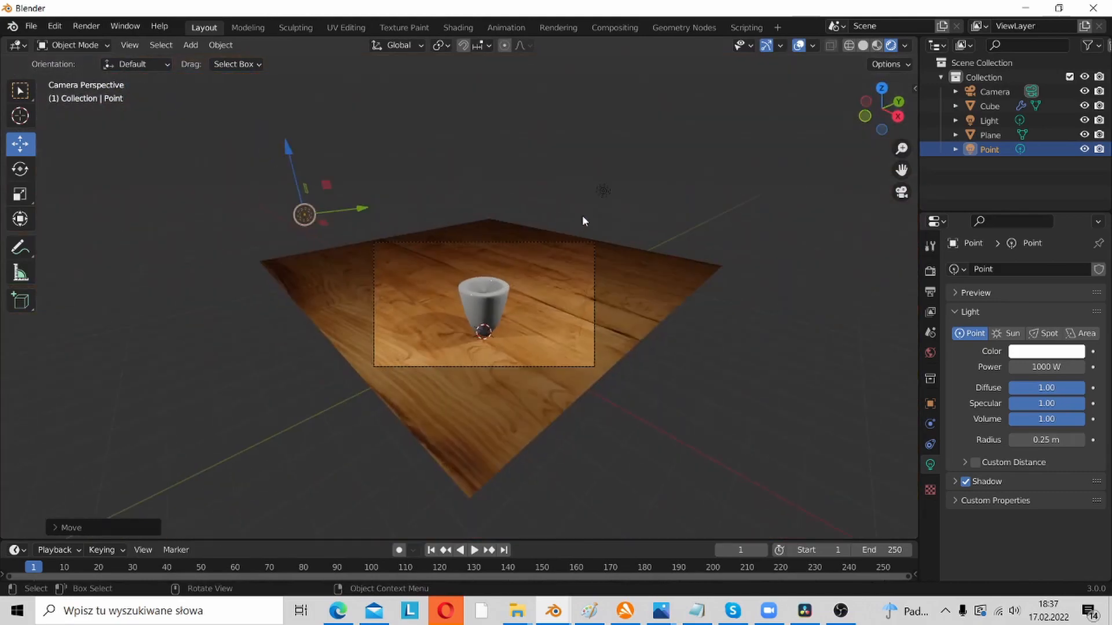
Move the original light on the cup's right side closer to the camera so it illuminates the cup's front.
{"action": "left_click", "coordinate": [605, 189]}
{"action": "middle_click_drag", "start_coordinate": [620, 174], "coordinate": [596, 258]}
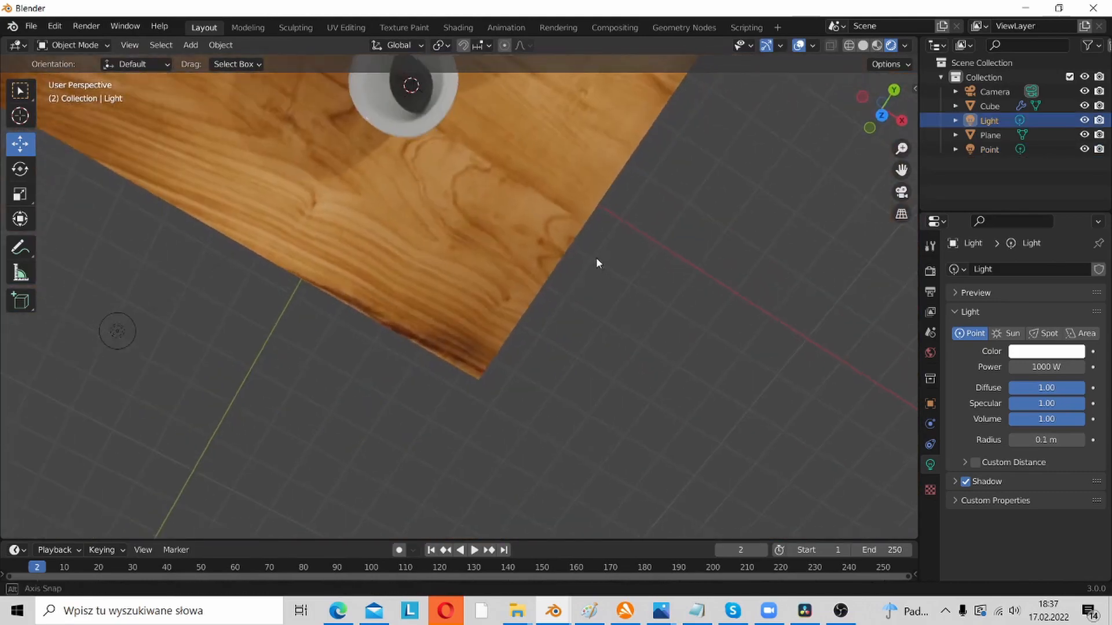
{"action": "scroll", "coordinate": [594, 257], "scroll_direction": "up", "scroll_amount": 2}
{"action": "key", "text": "g"}
{"action": "left_click", "coordinate": [521, 452]}
{"action": "key", "text": "KP_0"}
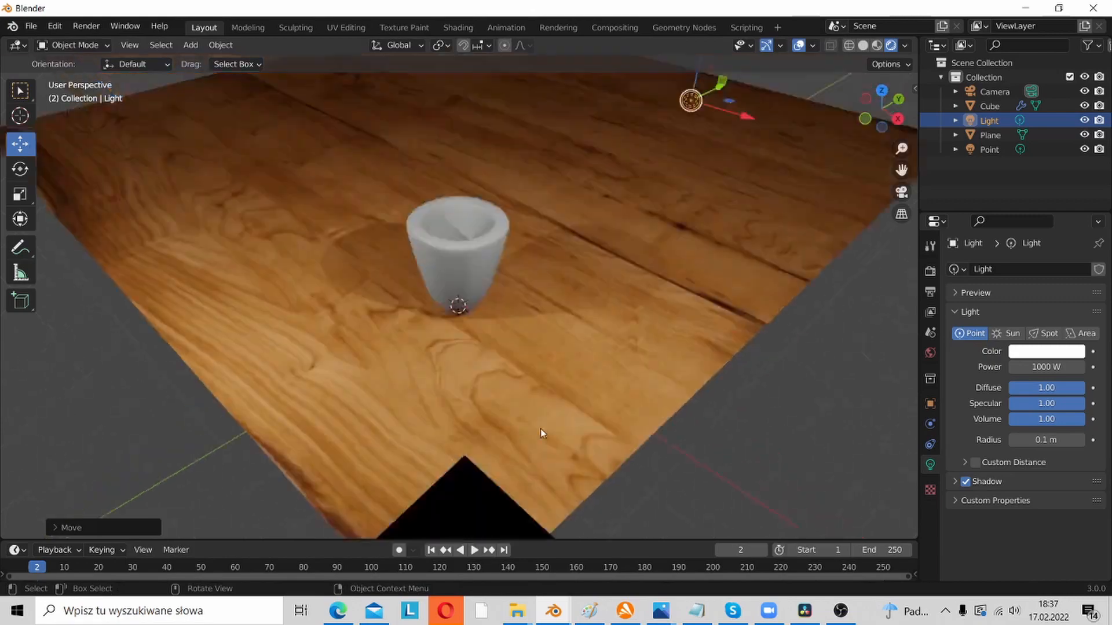
{"action": "scroll", "coordinate": [749, 398], "scroll_direction": "up", "scroll_amount": 6}
{"action": "scroll", "coordinate": [749, 393], "scroll_direction": "down", "scroll_amount": 3}
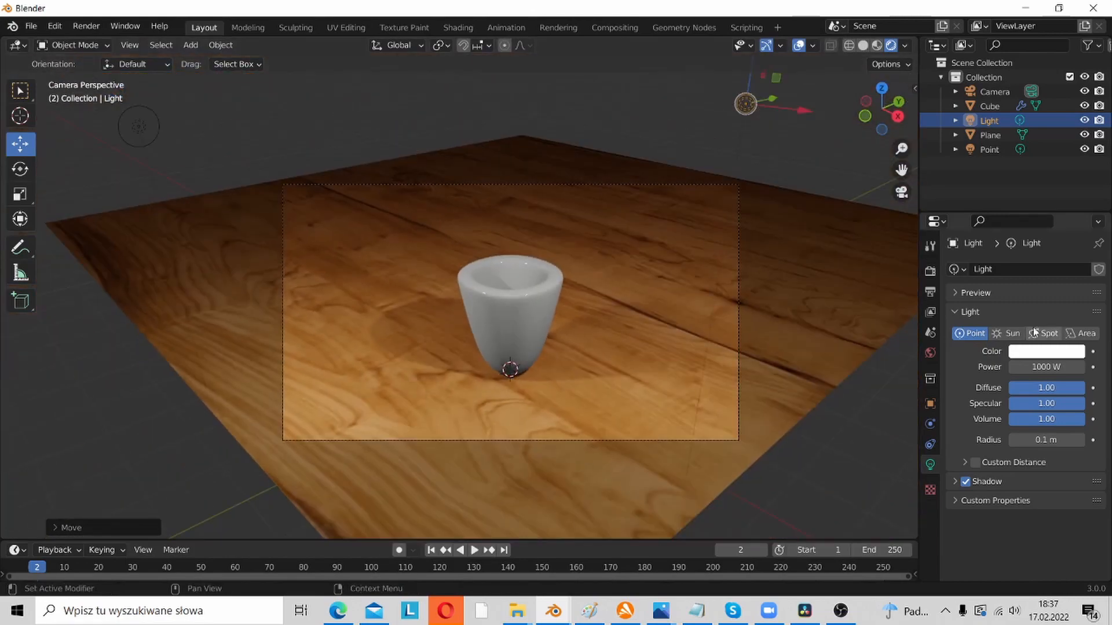
Change the color of the original light right of the cup to a pale yellow.
{"action": "left_click", "coordinate": [1063, 351]}
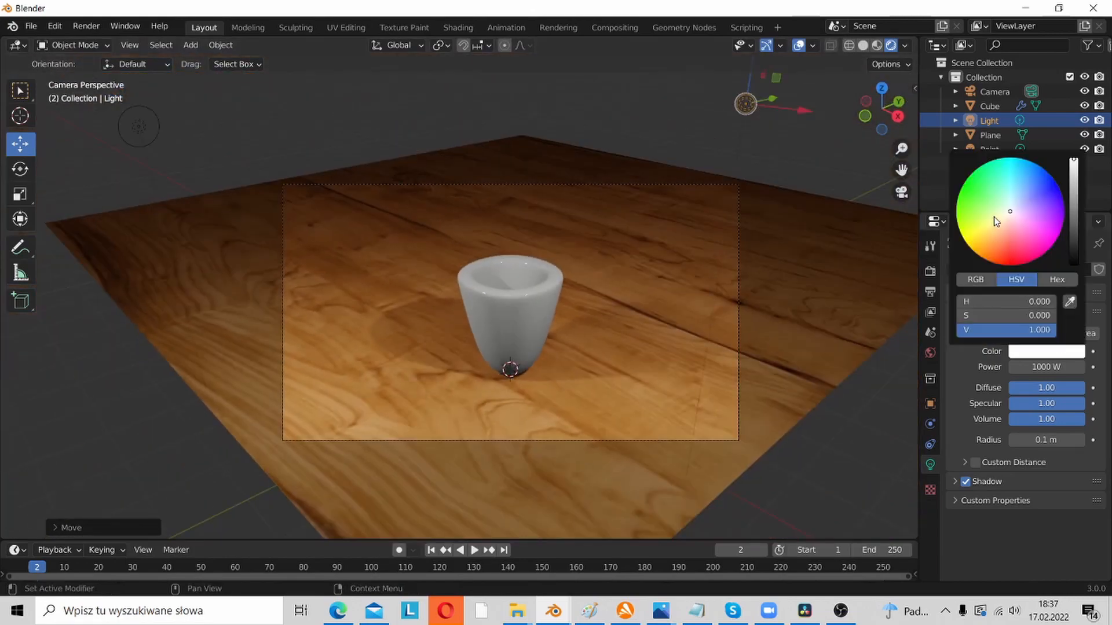
{"action": "left_click_drag", "start_coordinate": [993, 217], "coordinate": [985, 221]}
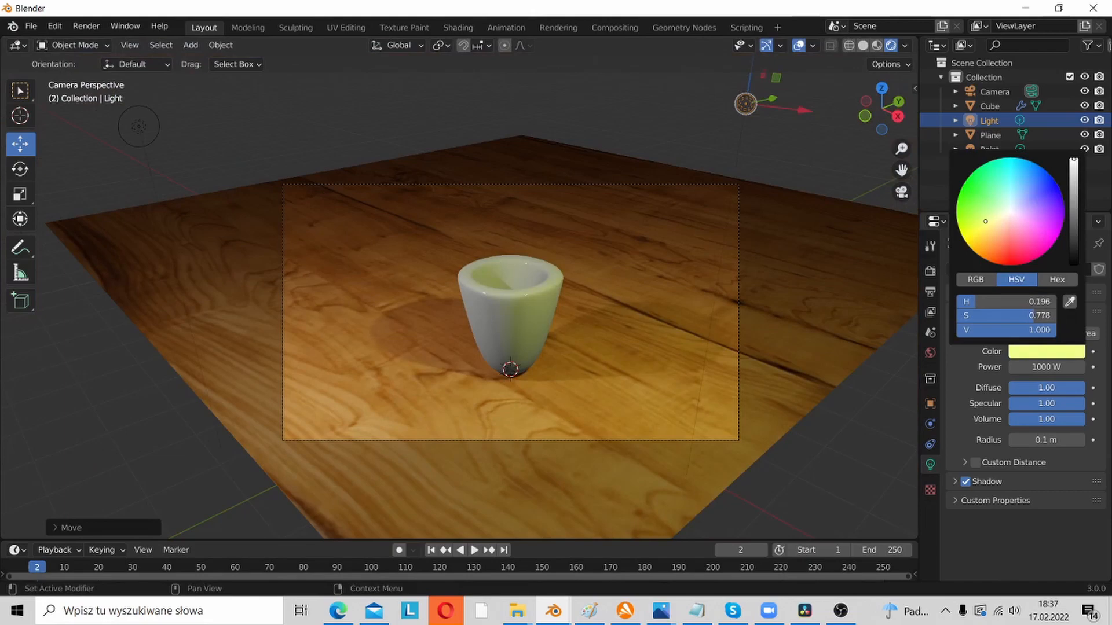
{"action": "scroll", "coordinate": [389, 285], "scroll_direction": "down", "scroll_amount": 4}
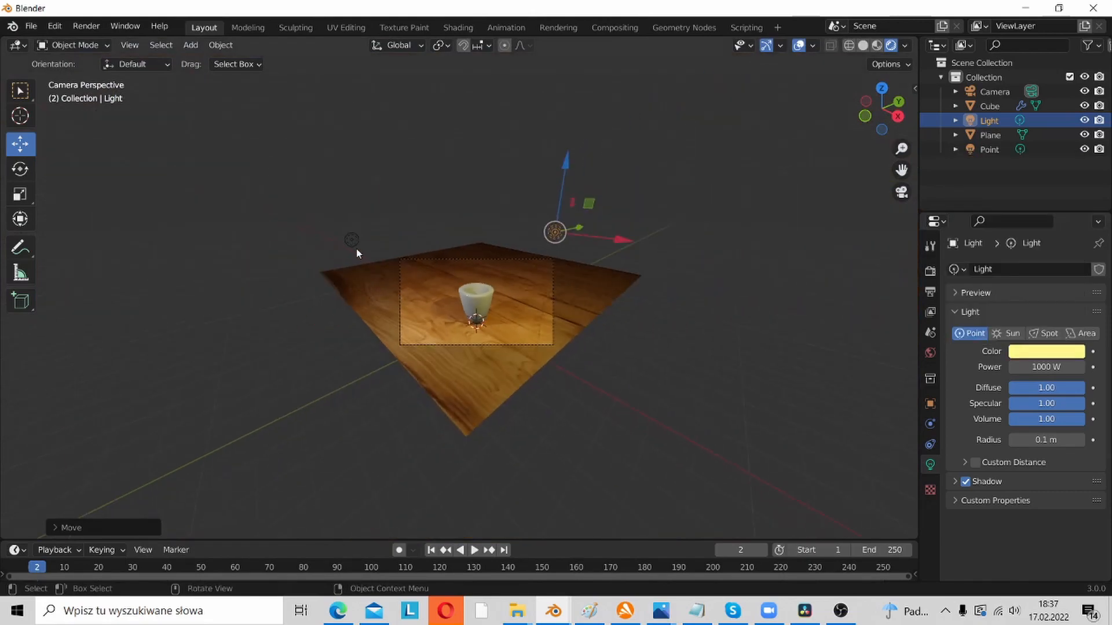
Change the color of the second point light, left of the cup, to a saturated blue.
{"action": "left_click", "coordinate": [354, 249]}
{"action": "scroll", "coordinate": [373, 252], "scroll_direction": "up", "scroll_amount": 6}
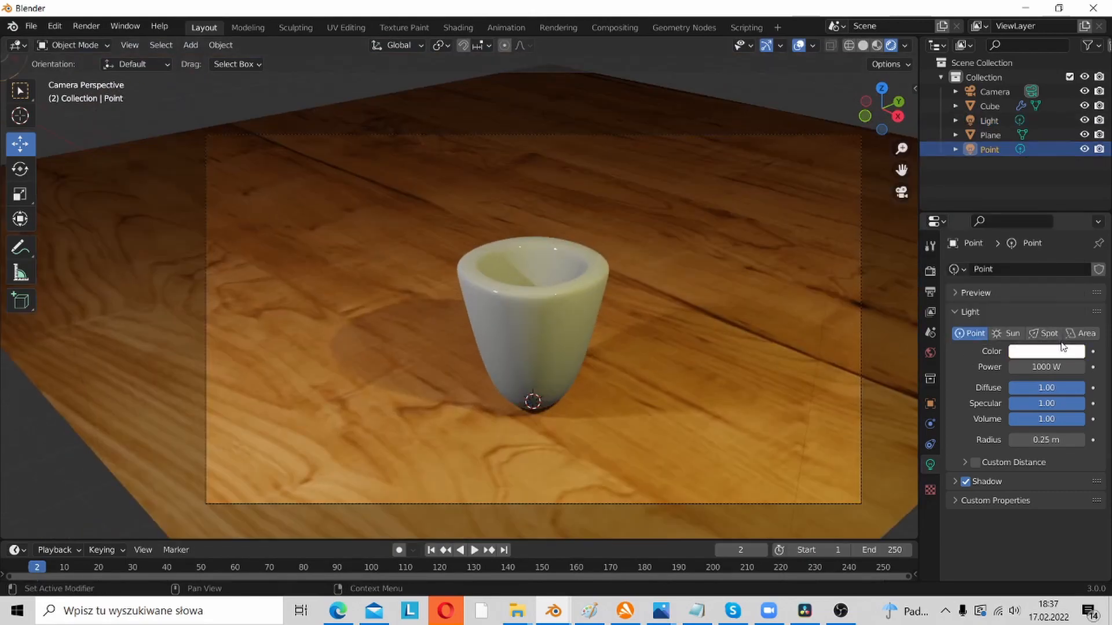
{"action": "left_click", "coordinate": [1059, 349]}
{"action": "left_click_drag", "start_coordinate": [1021, 195], "coordinate": [1046, 180]}
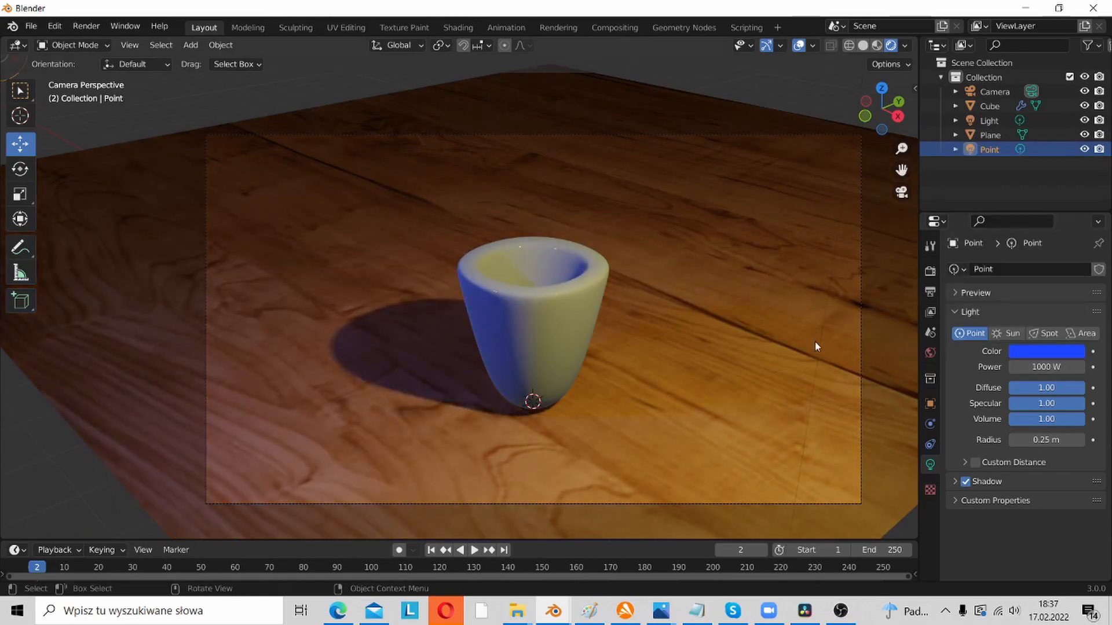
Reduce the blue point light's power to 944 W.
{"action": "scroll", "coordinate": [658, 296], "scroll_direction": "down", "scroll_amount": 5}
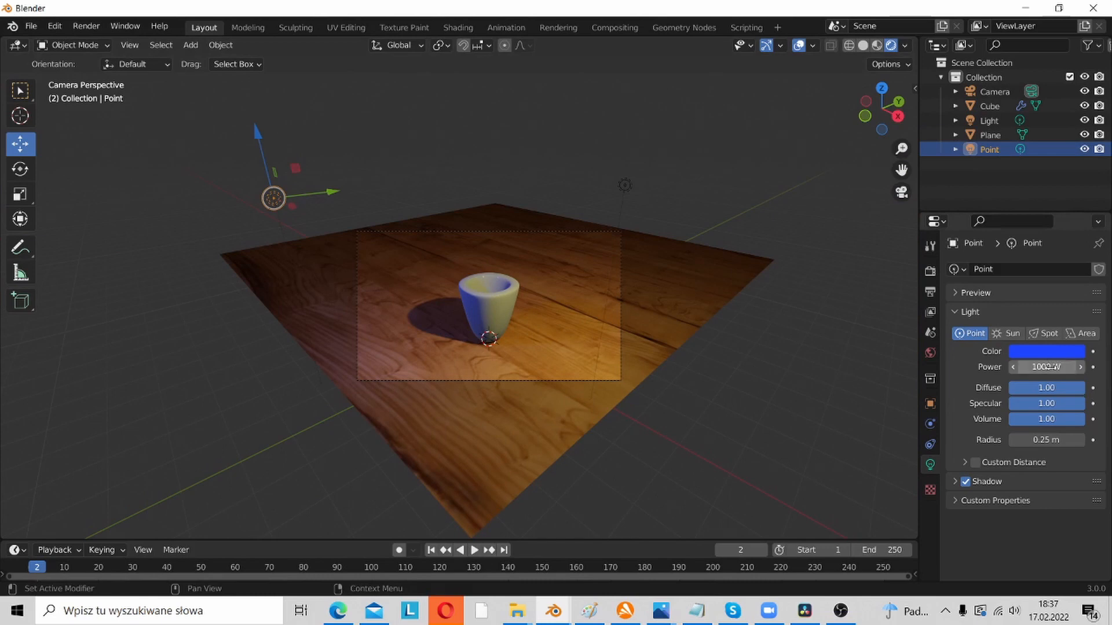
{"action": "left_click_drag", "start_coordinate": [1048, 367], "coordinate": [1037, 367]}
{"action": "scroll", "coordinate": [763, 366], "scroll_direction": "up", "scroll_amount": 6}
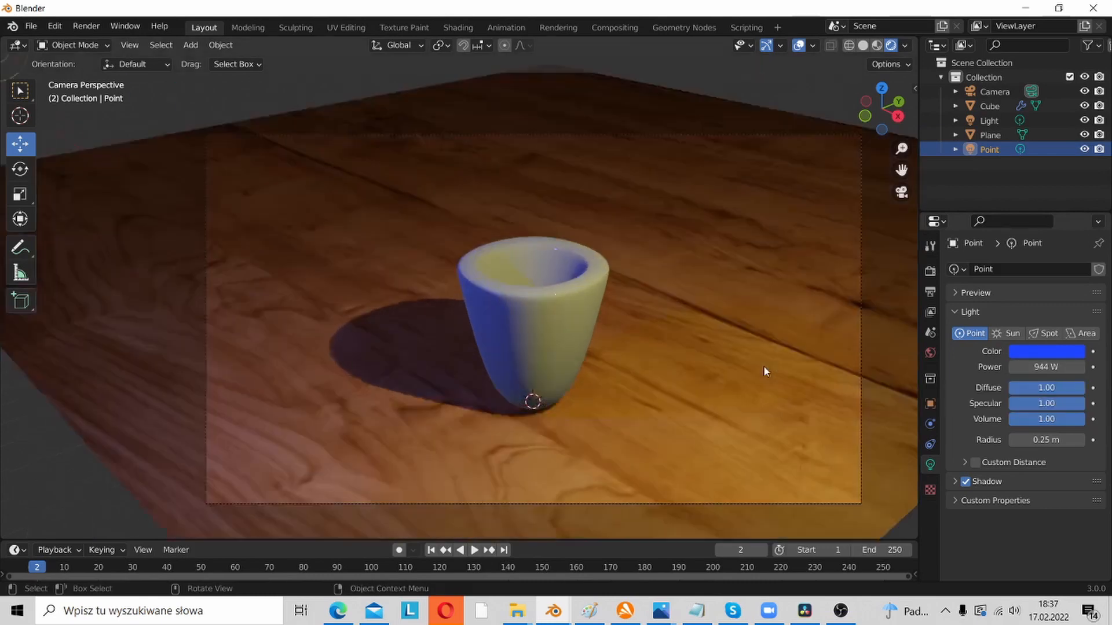
{"action": "scroll", "coordinate": [669, 259], "scroll_direction": "down", "scroll_amount": 6}
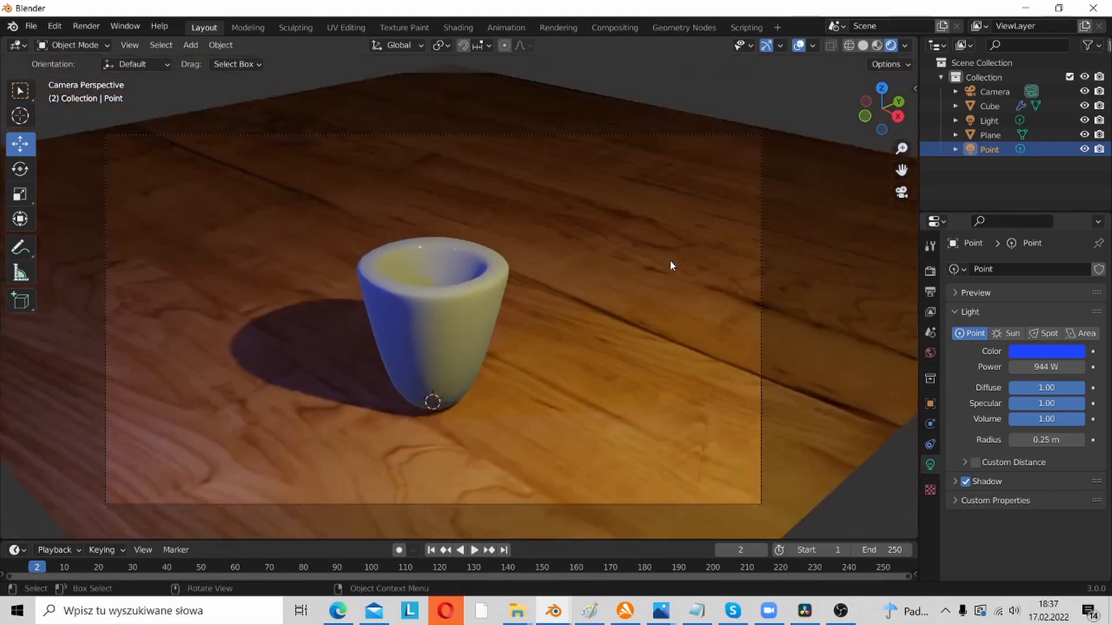
{"action": "scroll", "coordinate": [683, 265], "scroll_direction": "up", "scroll_amount": 2}
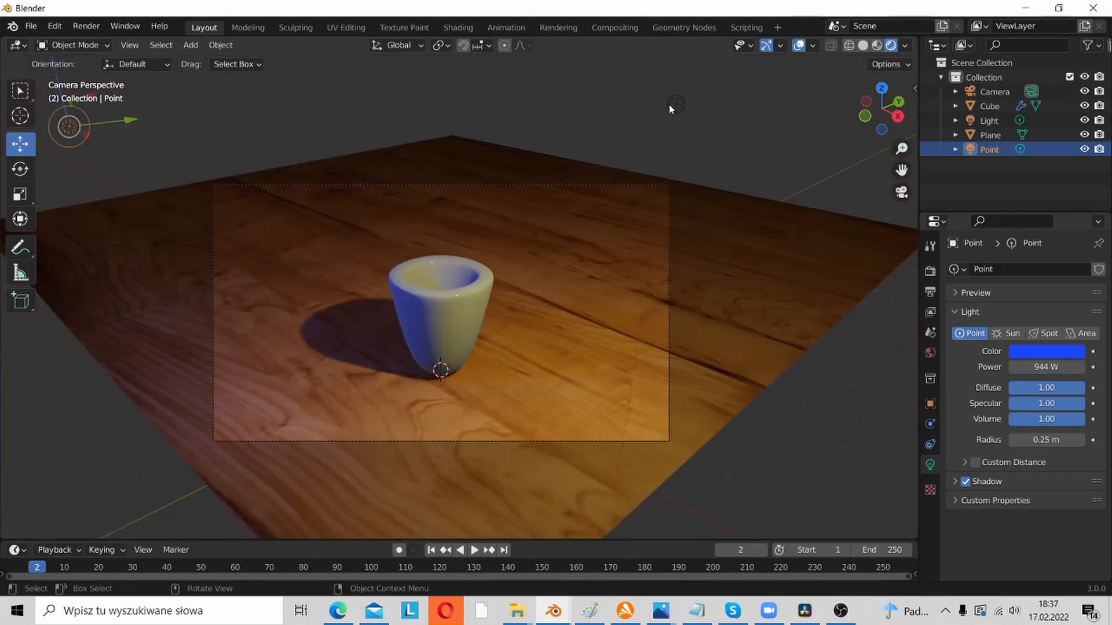
Increase the yellow light's power to 1967.4 W and check the lighting on the cup up close.
{"action": "left_click", "coordinate": [671, 104]}
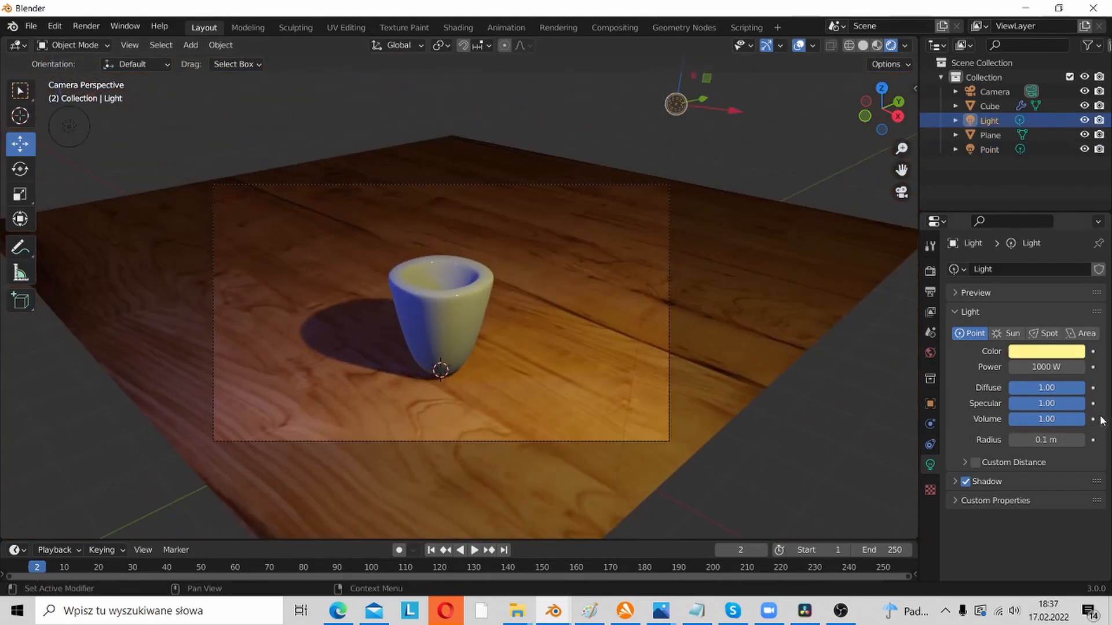
{"action": "left_click_drag", "start_coordinate": [1046, 367], "coordinate": [1080, 367]}
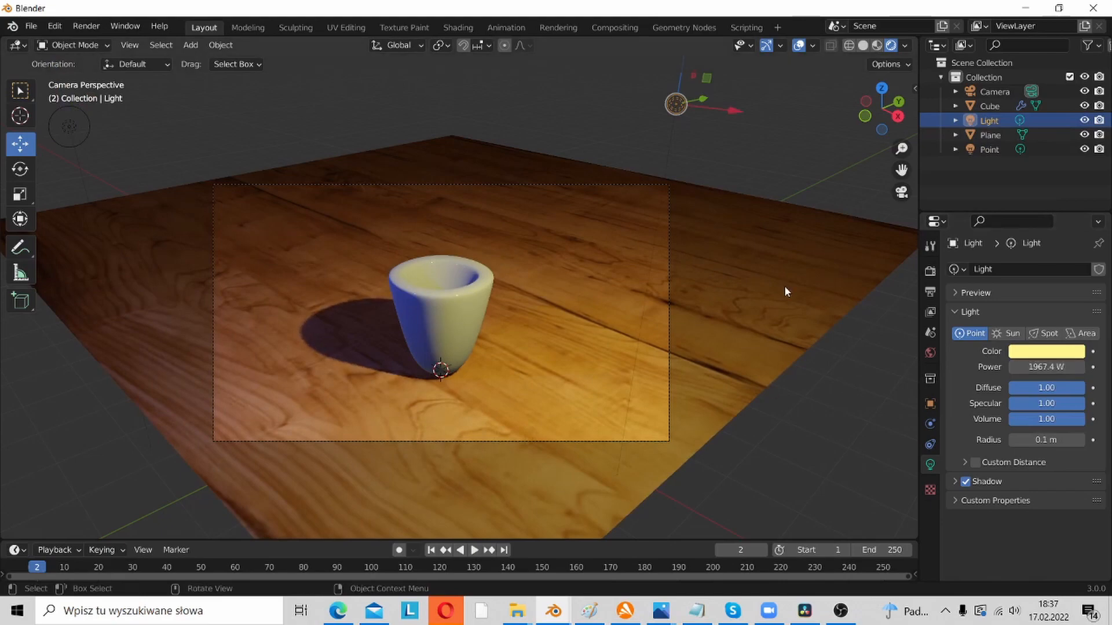
{"action": "scroll", "coordinate": [753, 275], "scroll_direction": "up", "scroll_amount": 5}
{"action": "scroll", "coordinate": [465, 271], "scroll_direction": "up", "scroll_amount": 3}
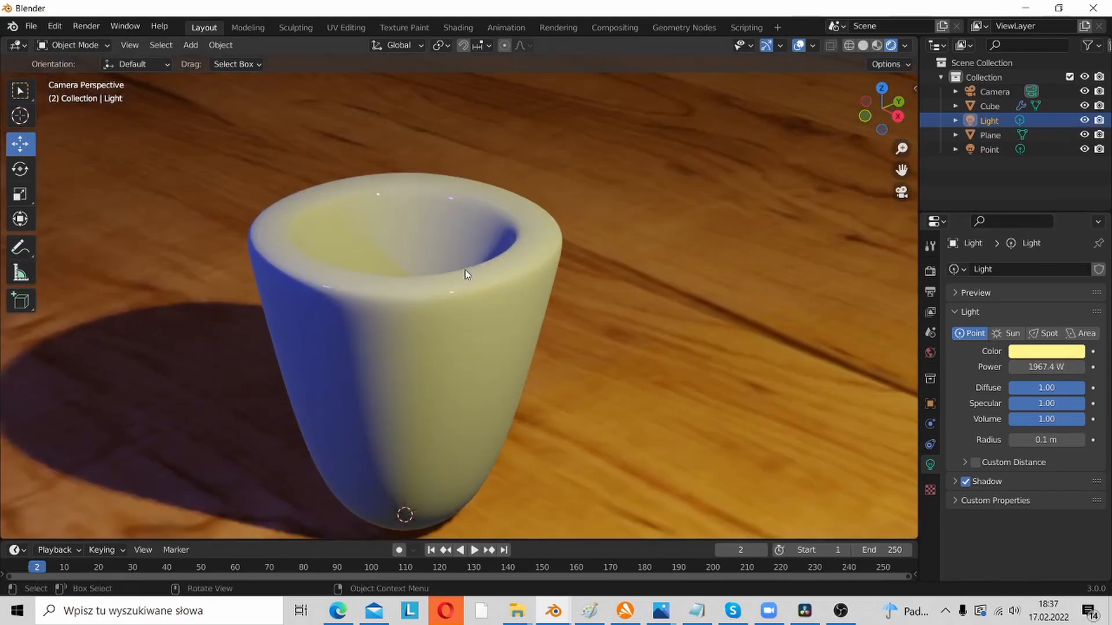
{"action": "scroll", "coordinate": [497, 226], "scroll_direction": "down", "scroll_amount": 7}
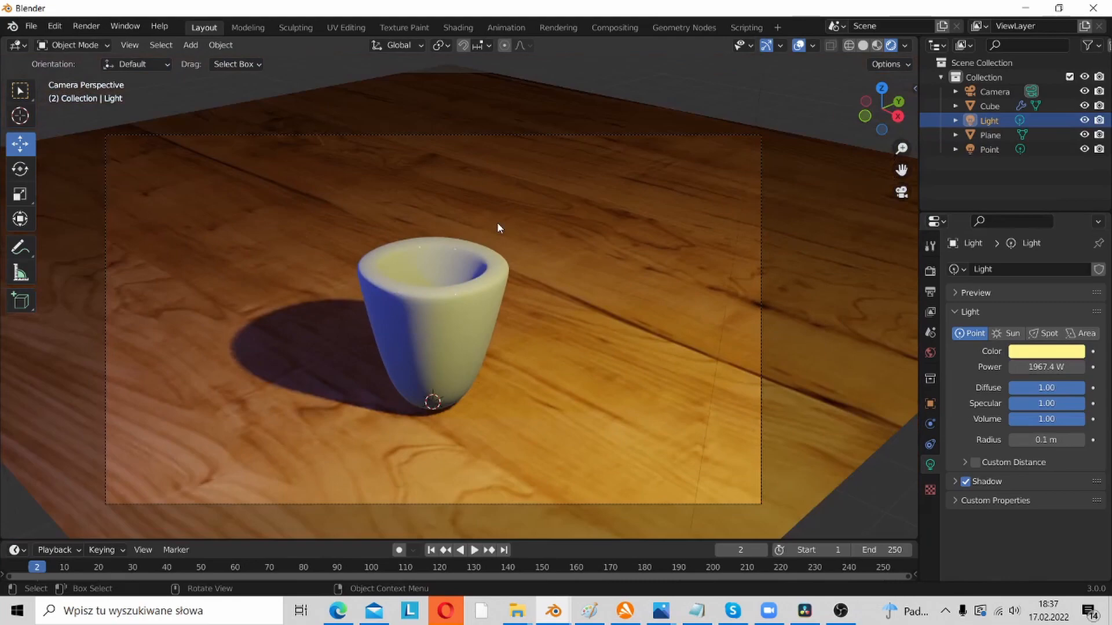
{"action": "scroll", "coordinate": [497, 227], "scroll_direction": "up", "scroll_amount": 3}
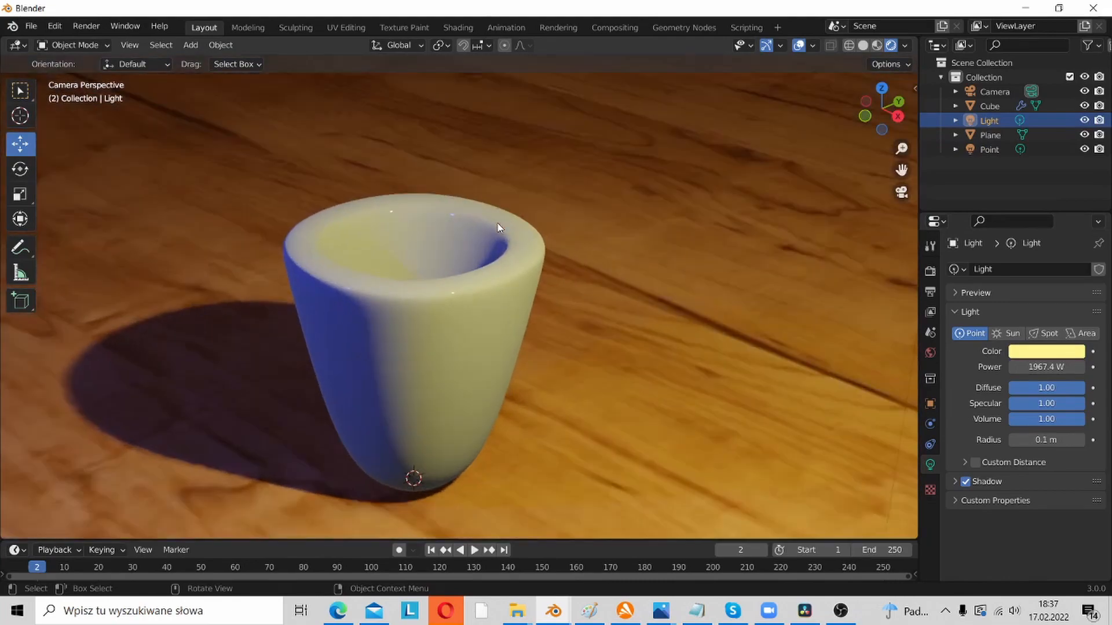
{"action": "scroll", "coordinate": [501, 235], "scroll_direction": "down", "scroll_amount": 4}
{"action": "scroll", "coordinate": [500, 235], "scroll_direction": "up", "scroll_amount": 4}
Examine the cup's mesh around the rim in Edit Mode using X-ray, solid and rendered shading, and return to Object Mode.
{"action": "left_click", "coordinate": [451, 364]}
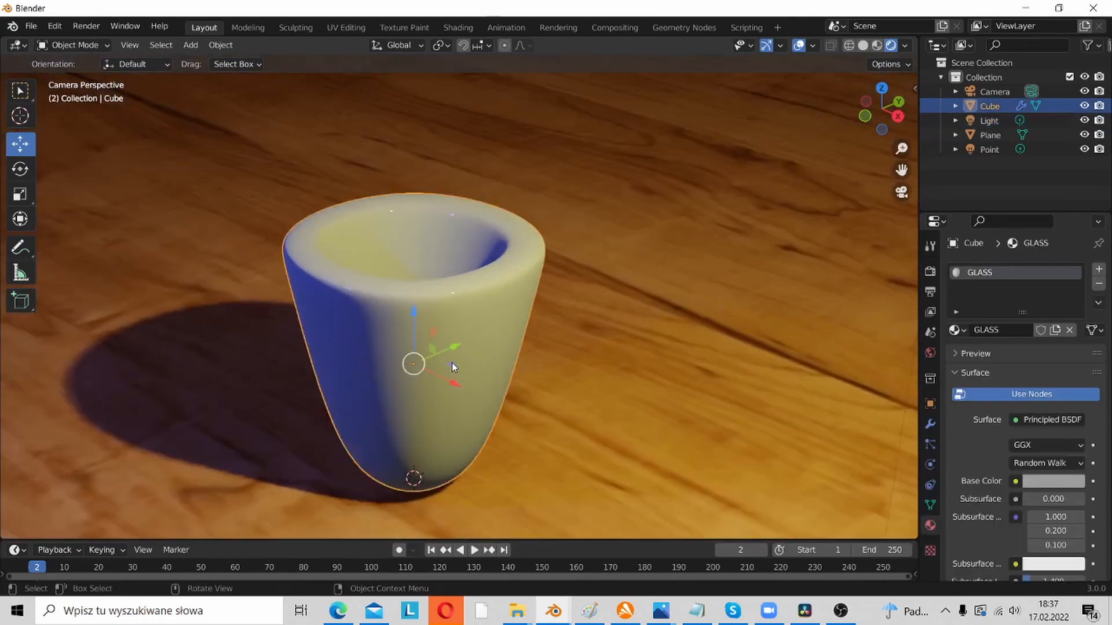
{"action": "scroll", "coordinate": [451, 362], "scroll_direction": "down", "scroll_amount": 3}
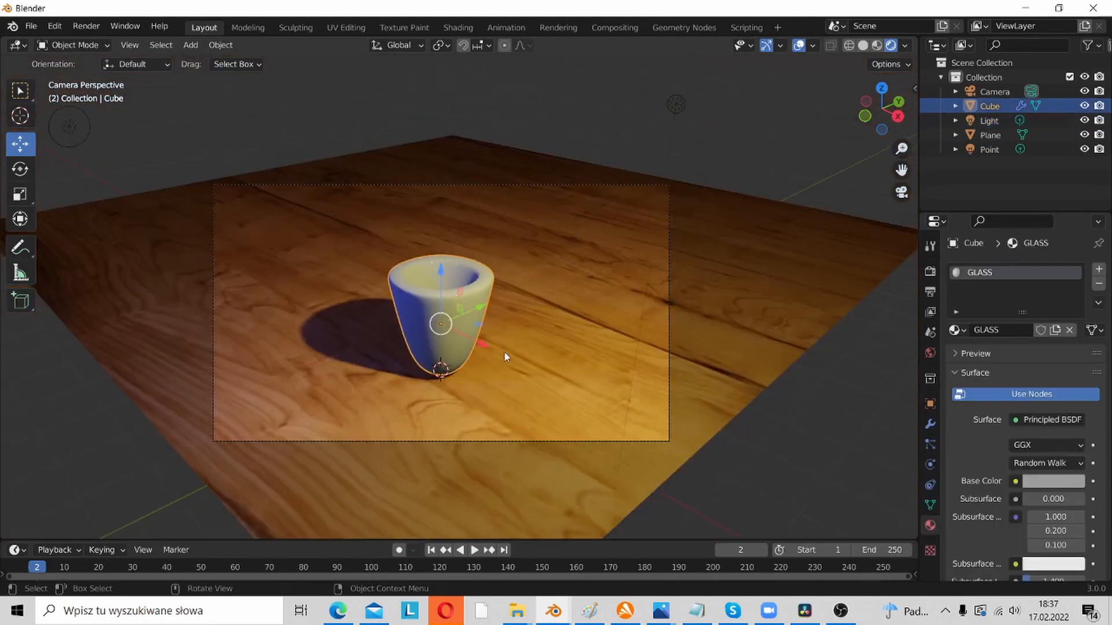
{"action": "middle_click_drag", "start_coordinate": [451, 362], "coordinate": [617, 312]}
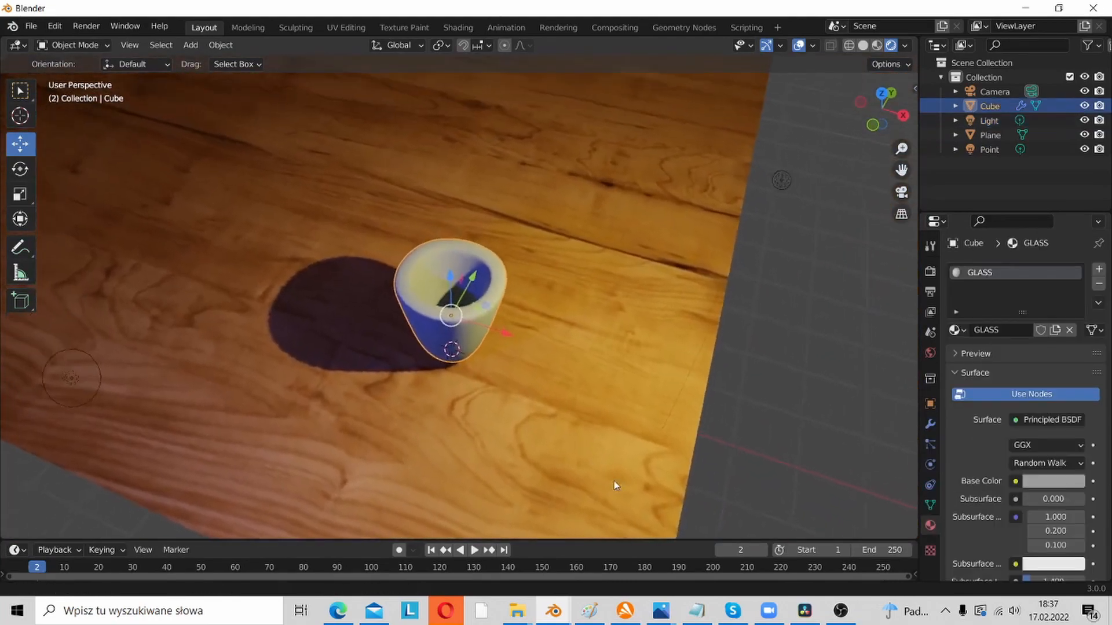
{"action": "scroll", "coordinate": [614, 483], "scroll_direction": "up", "scroll_amount": 3}
{"action": "key", "text": "Tab"}
{"action": "middle_click_drag", "start_coordinate": [485, 517], "coordinate": [425, 431], "text": "shift"}
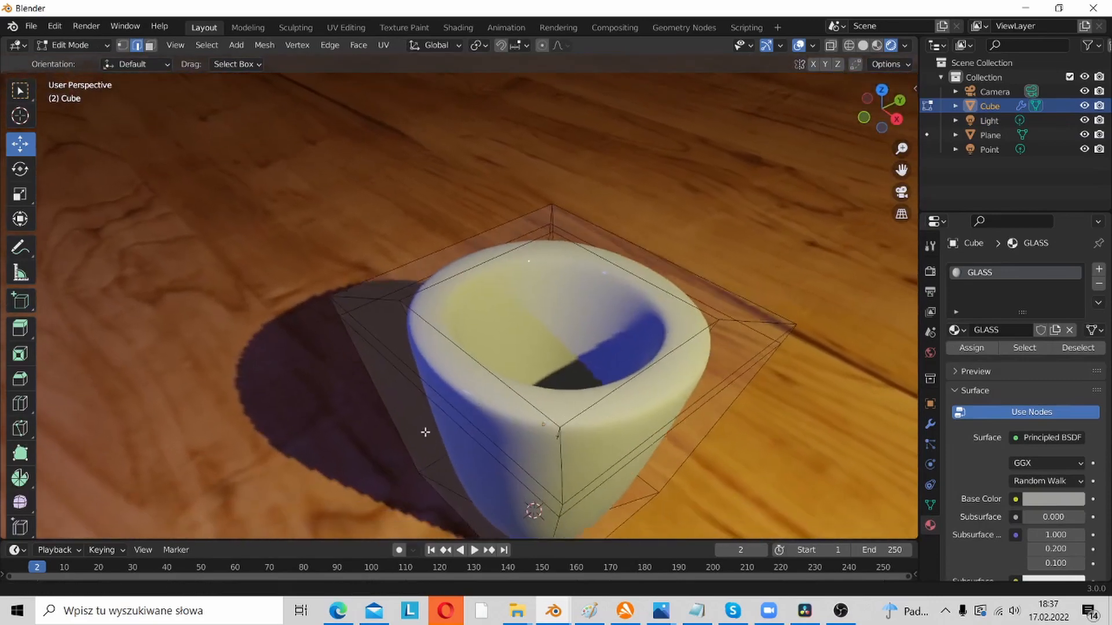
{"action": "key", "text": "shift+z"}
{"action": "middle_click_drag", "start_coordinate": [702, 441], "coordinate": [671, 422]}
{"action": "middle_click_drag", "start_coordinate": [504, 242], "coordinate": [429, 178], "text": "shift"}
{"action": "key", "text": "z"}
{"action": "left_click", "coordinate": [636, 270]}
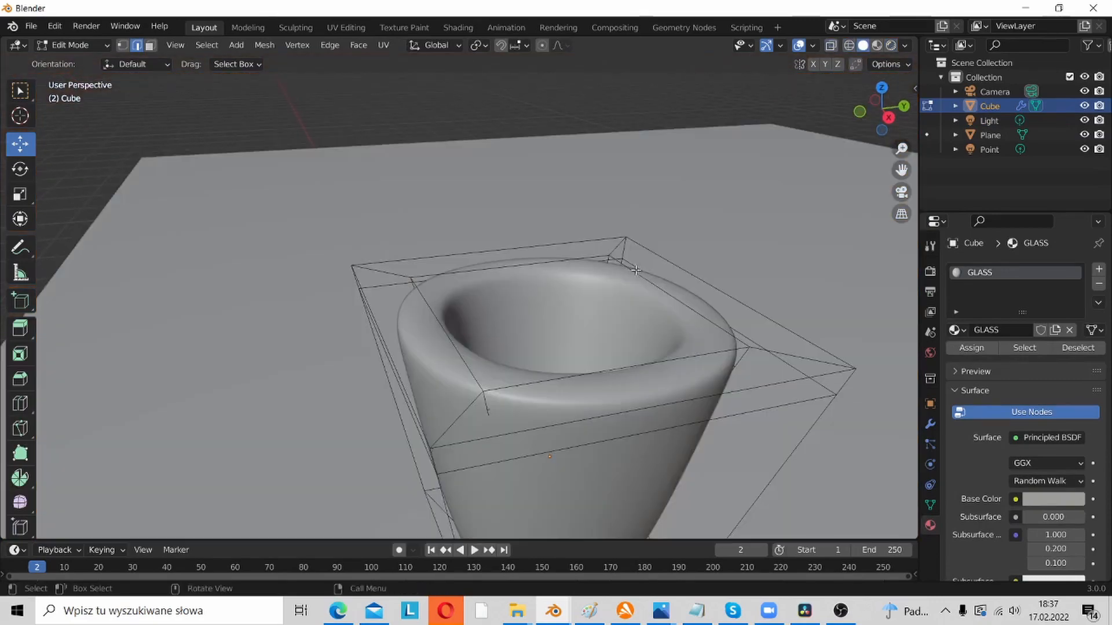
{"action": "scroll", "coordinate": [667, 284], "scroll_direction": "down", "scroll_amount": 3}
{"action": "key", "text": "z"}
{"action": "left_click", "coordinate": [669, 242]}
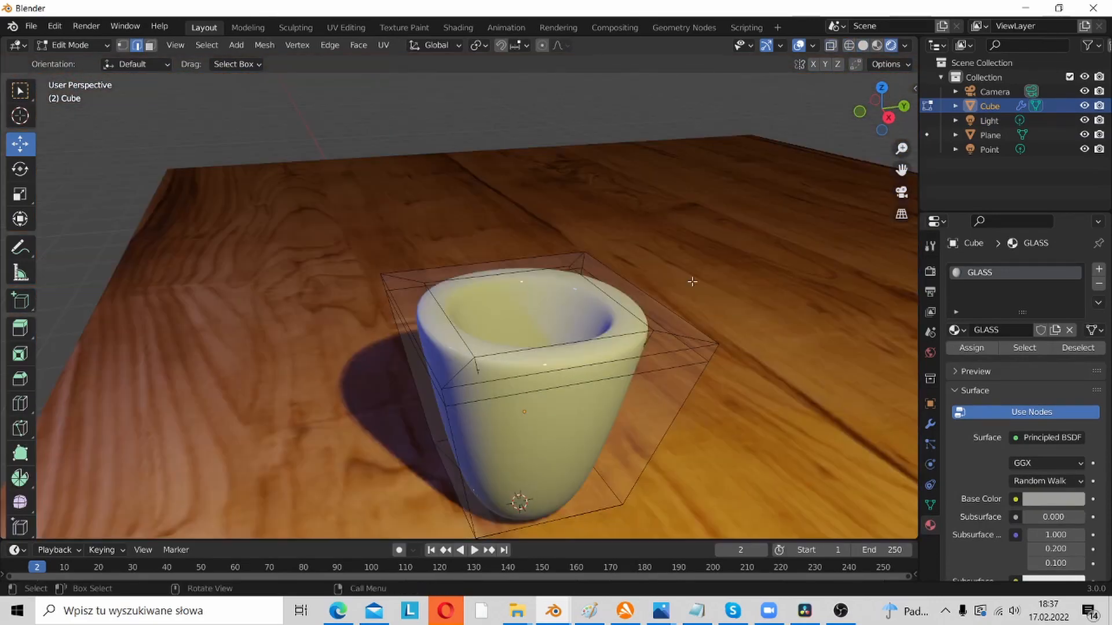
{"action": "key", "text": "Tab"}
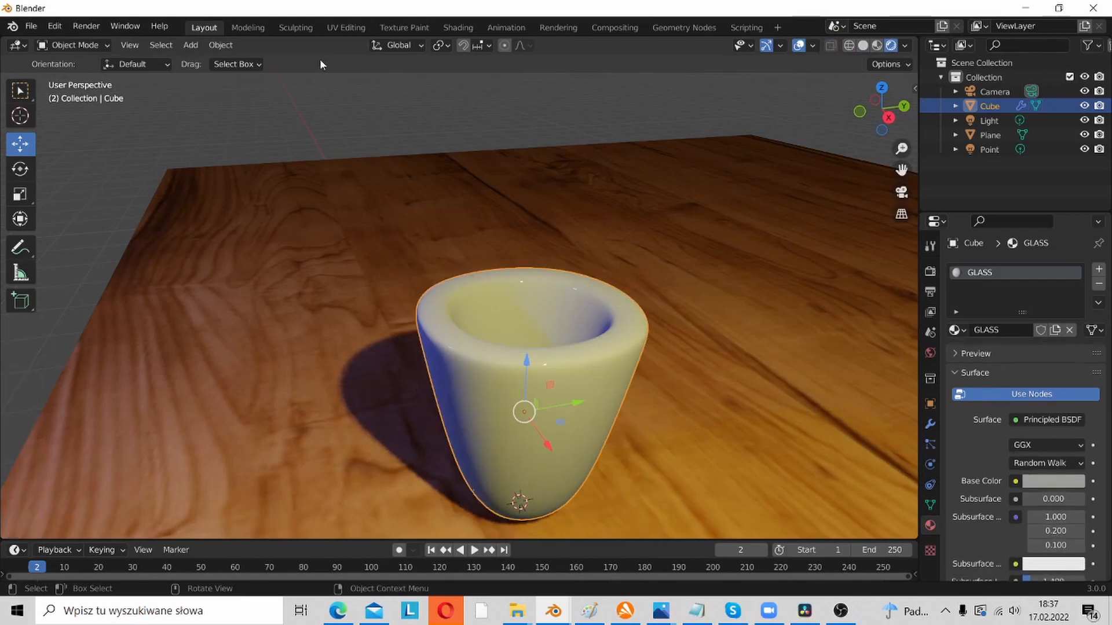
Add a circle mesh and raise it along the Z axis to the level of the cup's rim.
{"action": "left_click", "coordinate": [191, 45]}
{"action": "mouse_move", "coordinate": [214, 62]}
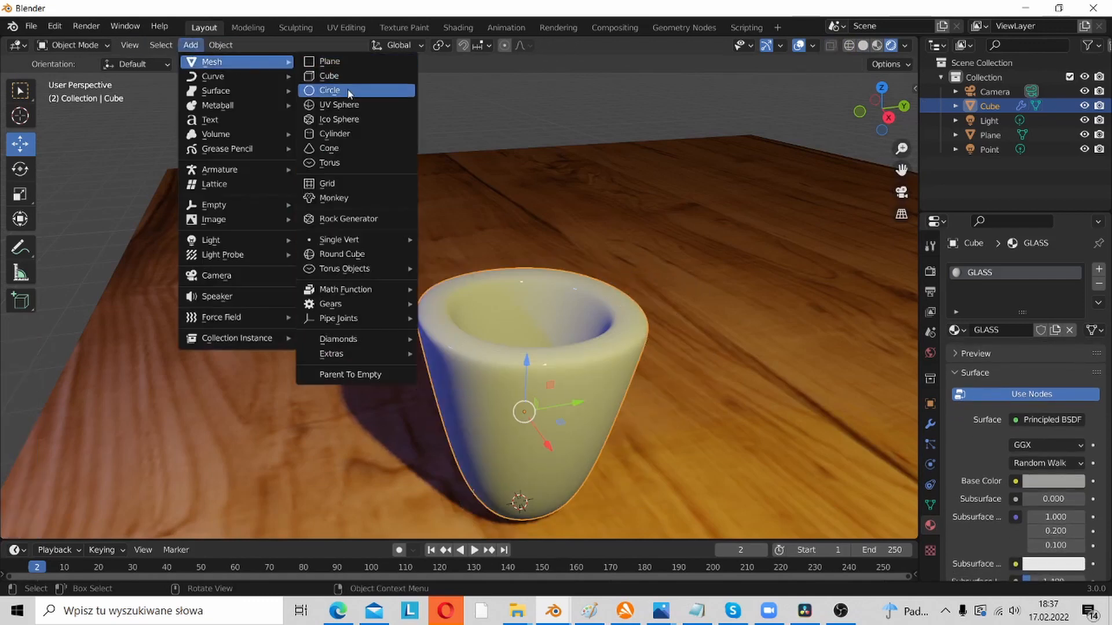
{"action": "left_click", "coordinate": [349, 92]}
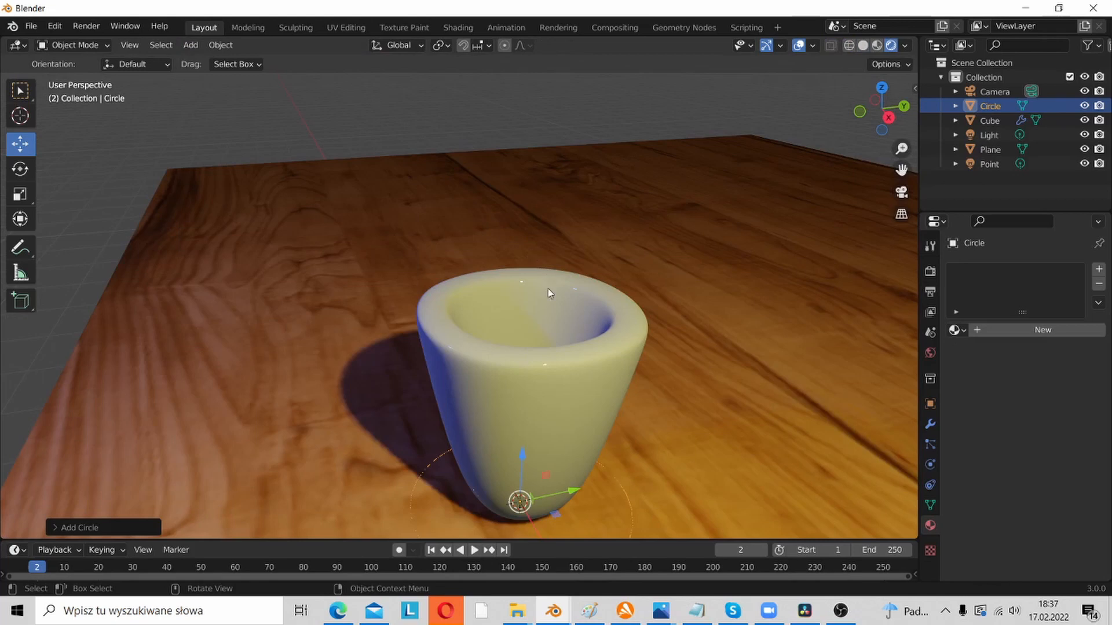
{"action": "scroll", "coordinate": [548, 289], "scroll_direction": "down", "scroll_amount": 3}
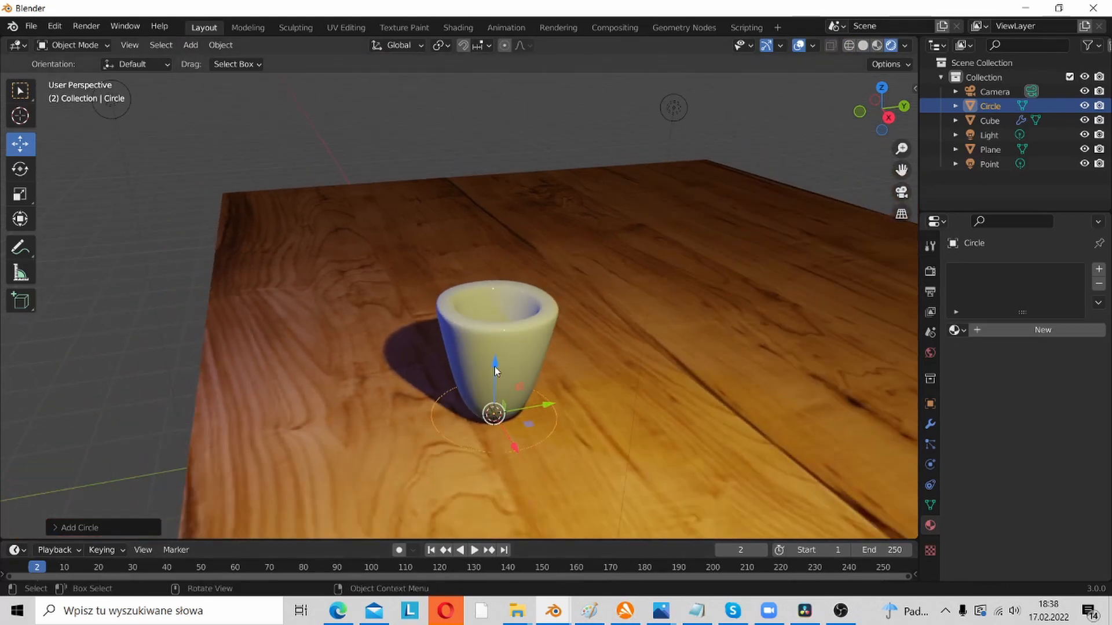
{"action": "left_click", "coordinate": [190, 45]}
{"action": "mouse_move", "coordinate": [215, 61]}
{"action": "left_click_drag", "start_coordinate": [497, 368], "coordinate": [512, 259]}
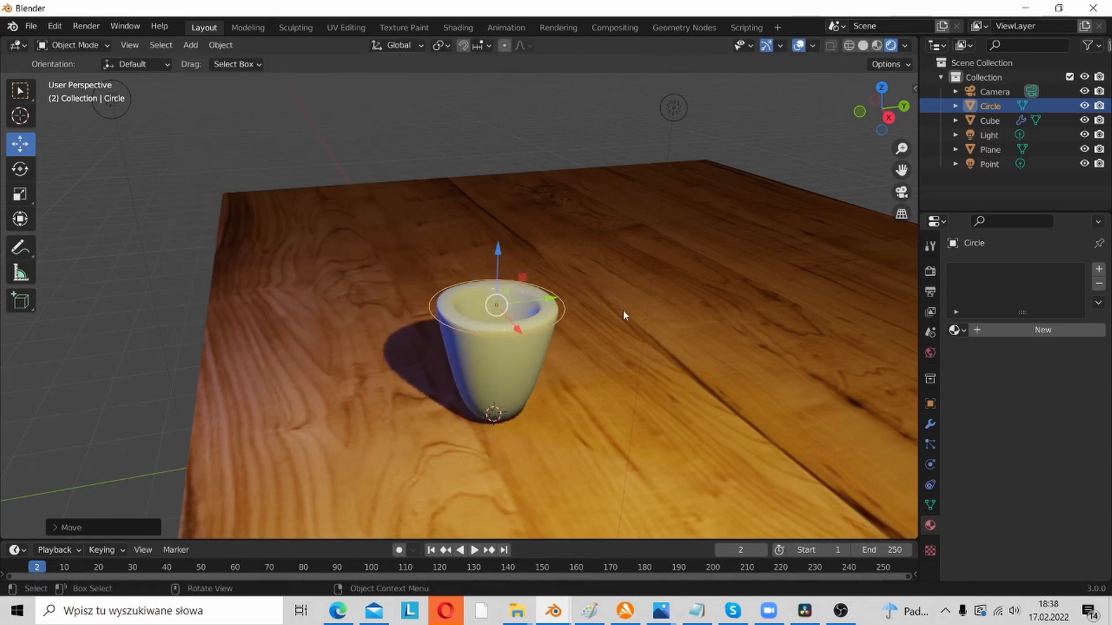
Scale the circle down to roughly match the cup's rim.
{"action": "scroll", "coordinate": [623, 310], "scroll_direction": "up", "scroll_amount": 4}
{"action": "key", "text": "s"}
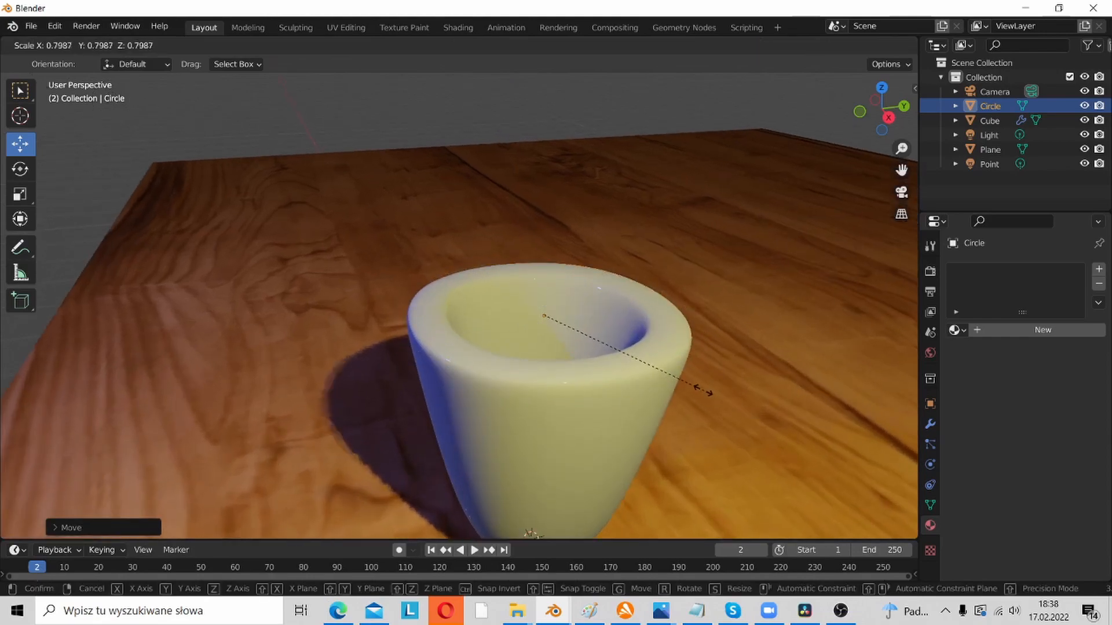
{"action": "left_click", "coordinate": [693, 382]}
Switch the viewport to solid shading and view the cup with the circle from above at an angle.
{"action": "key", "text": "z"}
{"action": "left_click", "coordinate": [492, 369]}
{"action": "middle_click_drag", "start_coordinate": [636, 360], "coordinate": [313, 173]}
{"action": "key", "text": "z"}
{"action": "left_click", "coordinate": [501, 222]}
{"action": "middle_click_drag", "start_coordinate": [501, 225], "coordinate": [512, 276]}
{"action": "scroll", "coordinate": [512, 275], "scroll_direction": "down", "scroll_amount": 3}
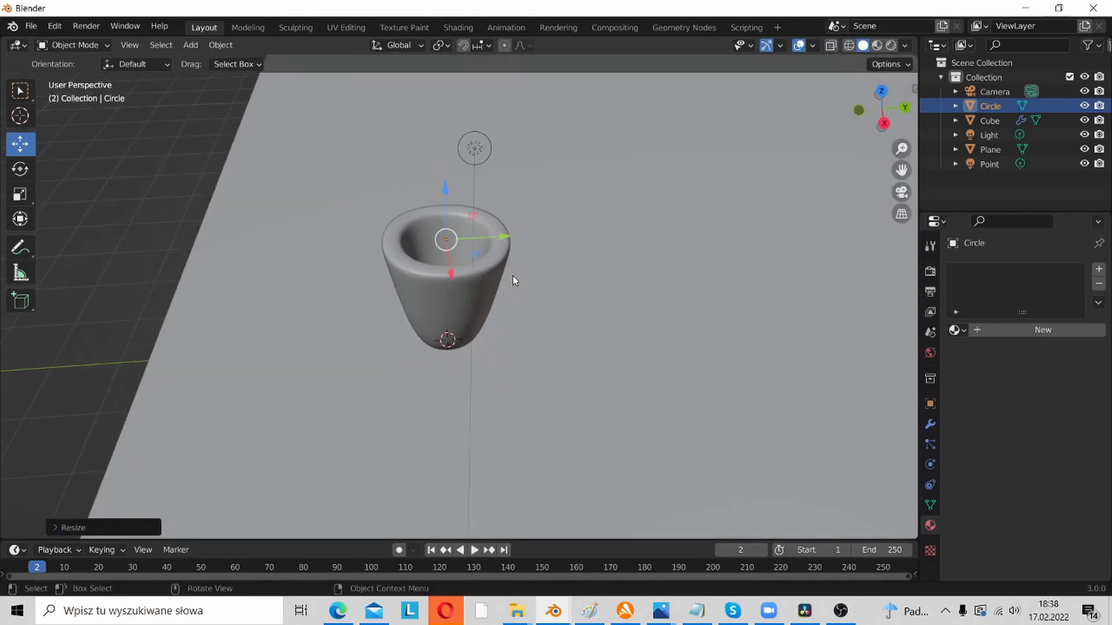
Fill the circle with a face, lower it slightly along Z inside the cup, and return to Object Mode.
{"action": "key", "text": "Tab"}
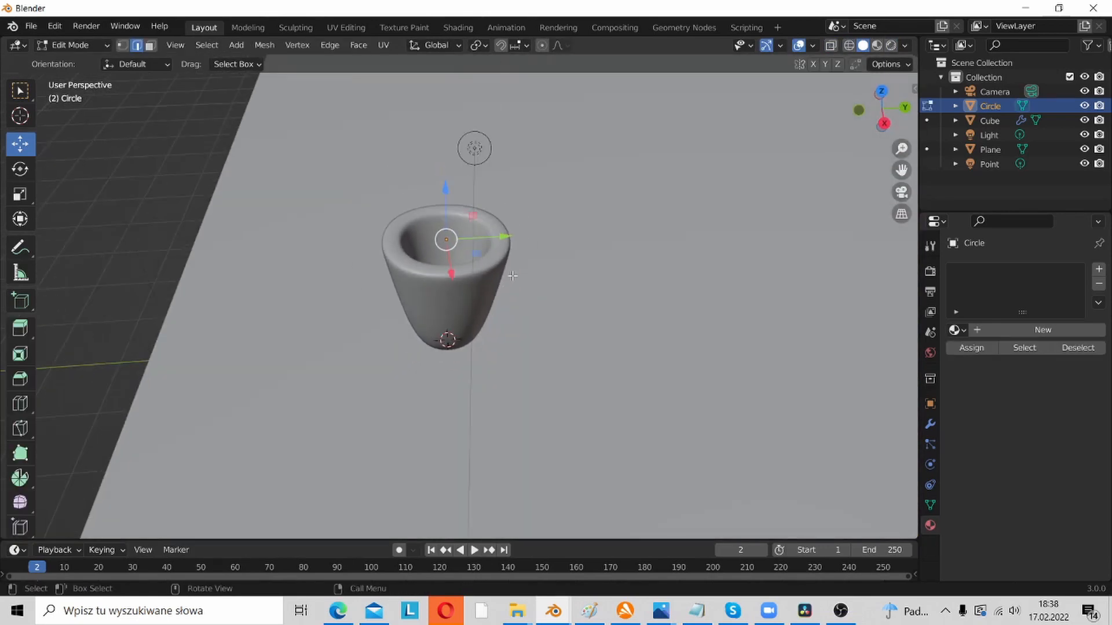
{"action": "key", "text": "f"}
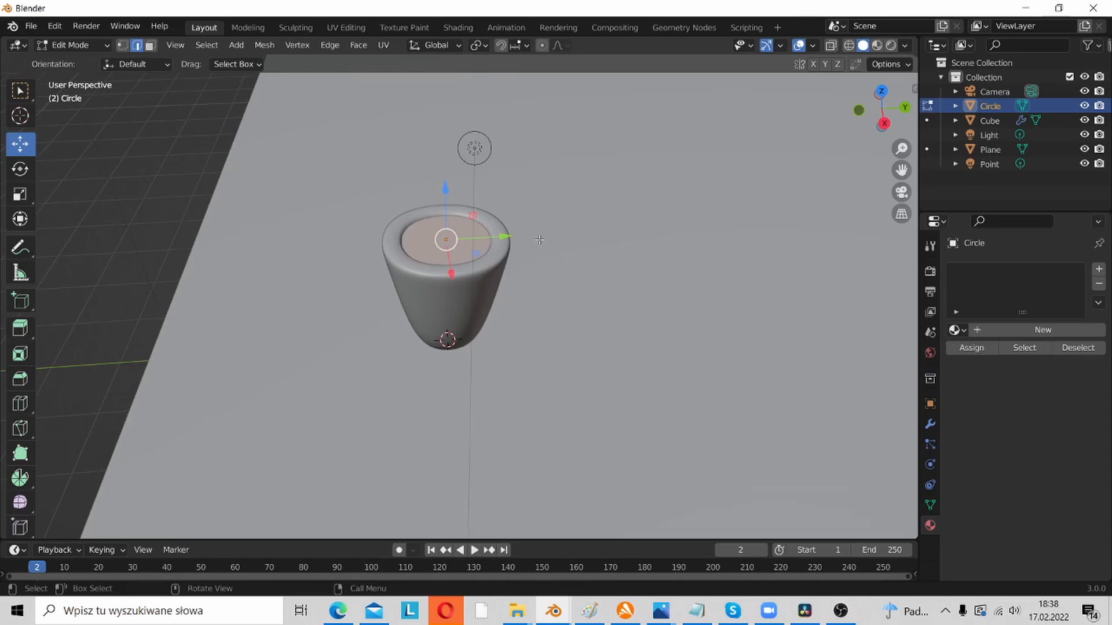
{"action": "left_click_drag", "start_coordinate": [446, 185], "coordinate": [449, 192]}
{"action": "key", "text": "Tab"}
Switch the viewport to Material Preview shading and examine the filled cup through the camera.
{"action": "key", "text": "z"}
{"action": "left_click", "coordinate": [495, 289]}
{"action": "scroll", "coordinate": [500, 288], "scroll_direction": "down", "scroll_amount": 3}
{"action": "middle_click_drag", "start_coordinate": [501, 288], "coordinate": [502, 238]}
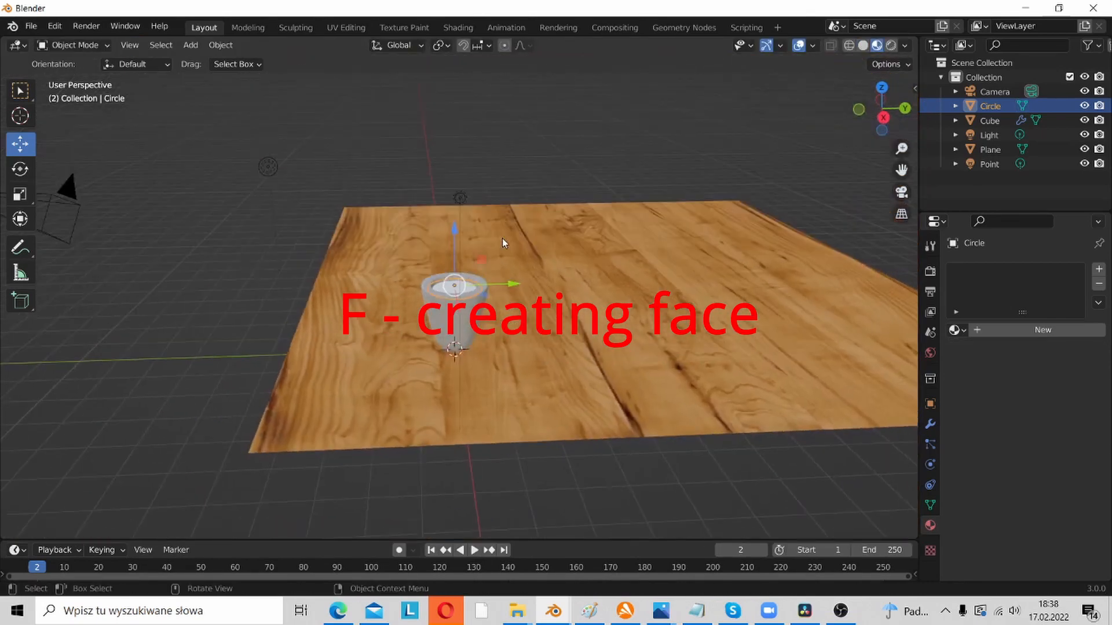
{"action": "key", "text": "KP_0"}
{"action": "scroll", "coordinate": [502, 238], "scroll_direction": "up", "scroll_amount": 5}
{"action": "scroll", "coordinate": [502, 238], "scroll_direction": "down", "scroll_amount": 3}
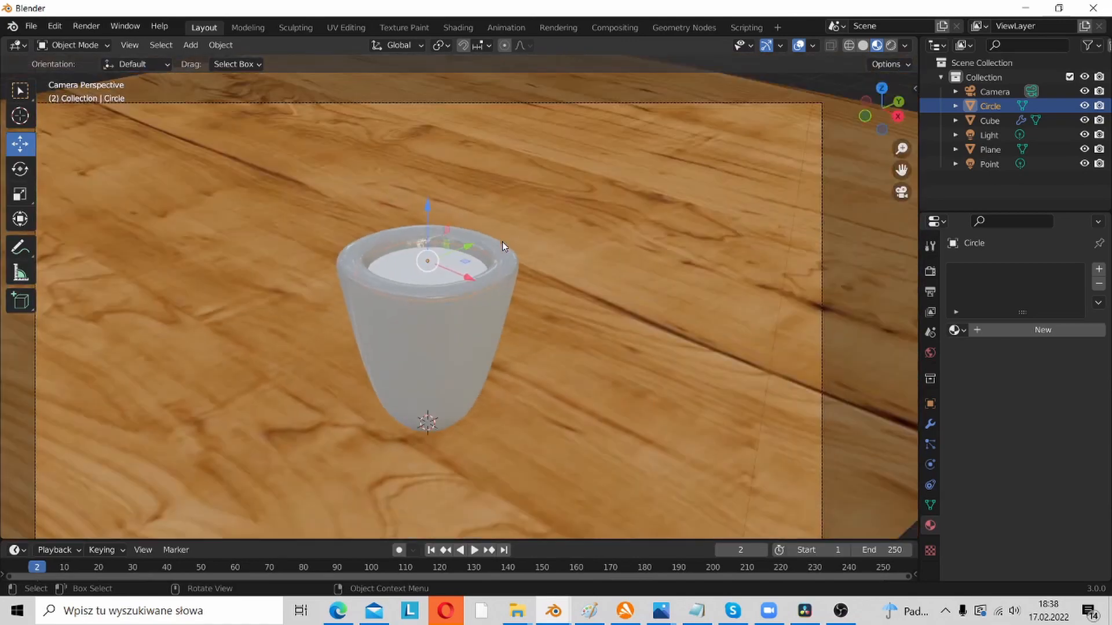
{"action": "scroll", "coordinate": [620, 216], "scroll_direction": "down", "scroll_amount": 4}
{"action": "scroll", "coordinate": [608, 219], "scroll_direction": "up", "scroll_amount": 7}
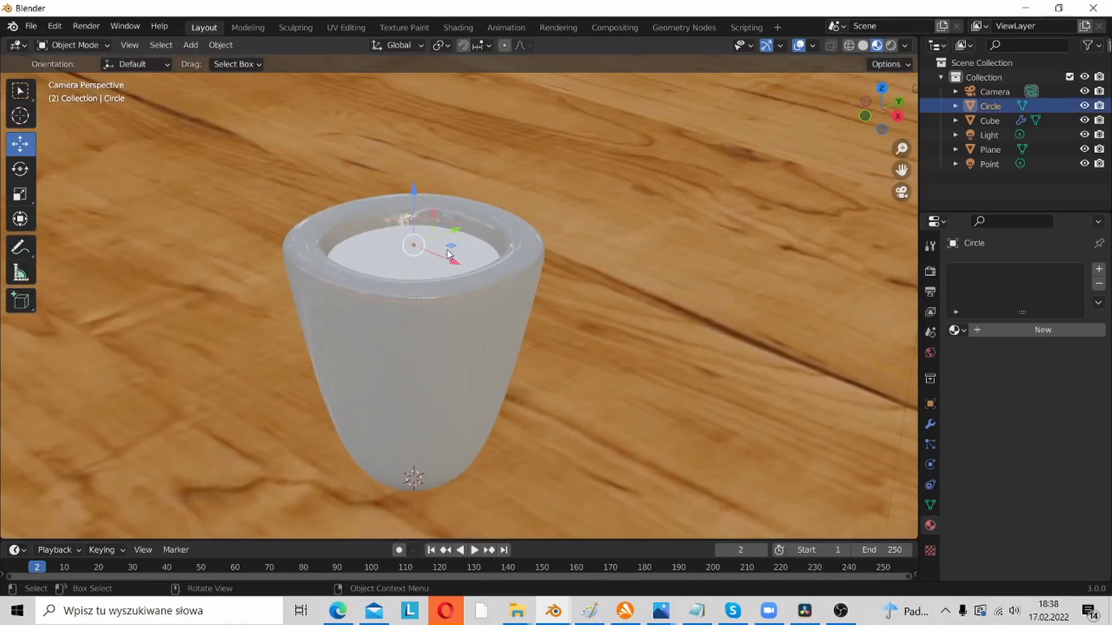
Give the circle a new material with a saturated blue base color and a roughness of 0.
{"action": "left_click", "coordinate": [995, 329]}
{"action": "left_click", "coordinate": [1073, 482]}
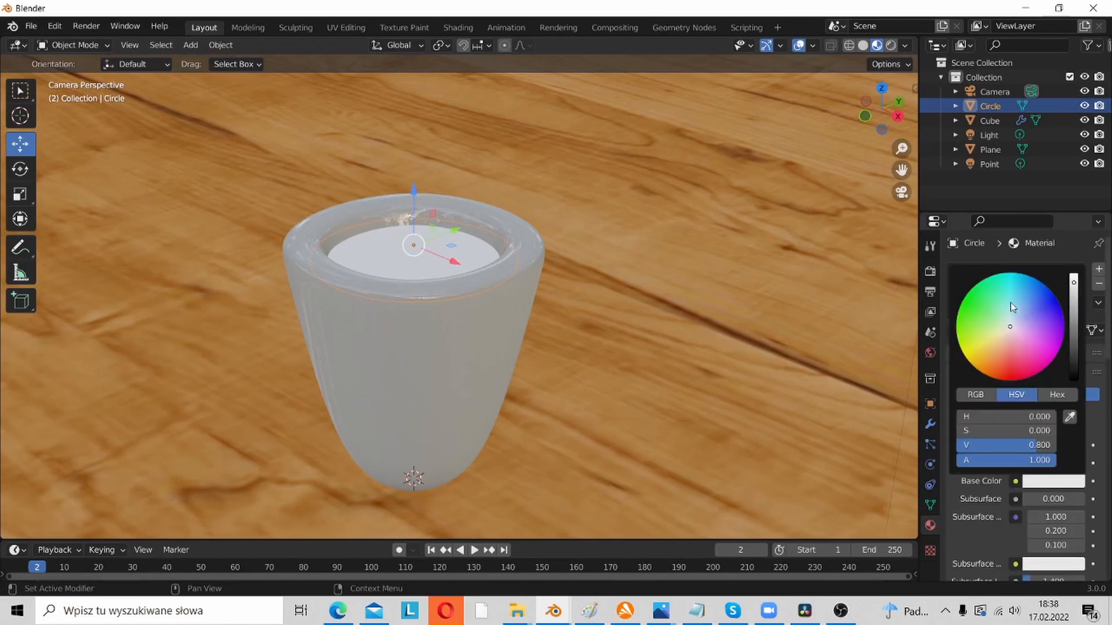
{"action": "left_click_drag", "start_coordinate": [1012, 307], "coordinate": [1049, 289]}
{"action": "scroll", "coordinate": [1038, 495], "scroll_direction": "down", "scroll_amount": 6}
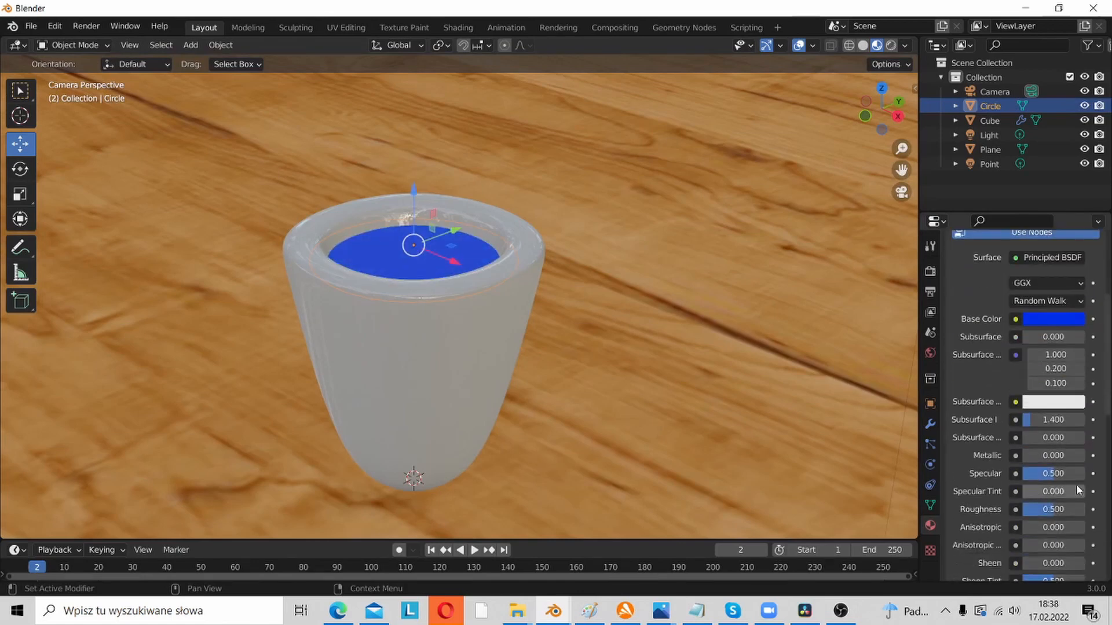
{"action": "left_click_drag", "start_coordinate": [1068, 509], "coordinate": [1019, 509]}
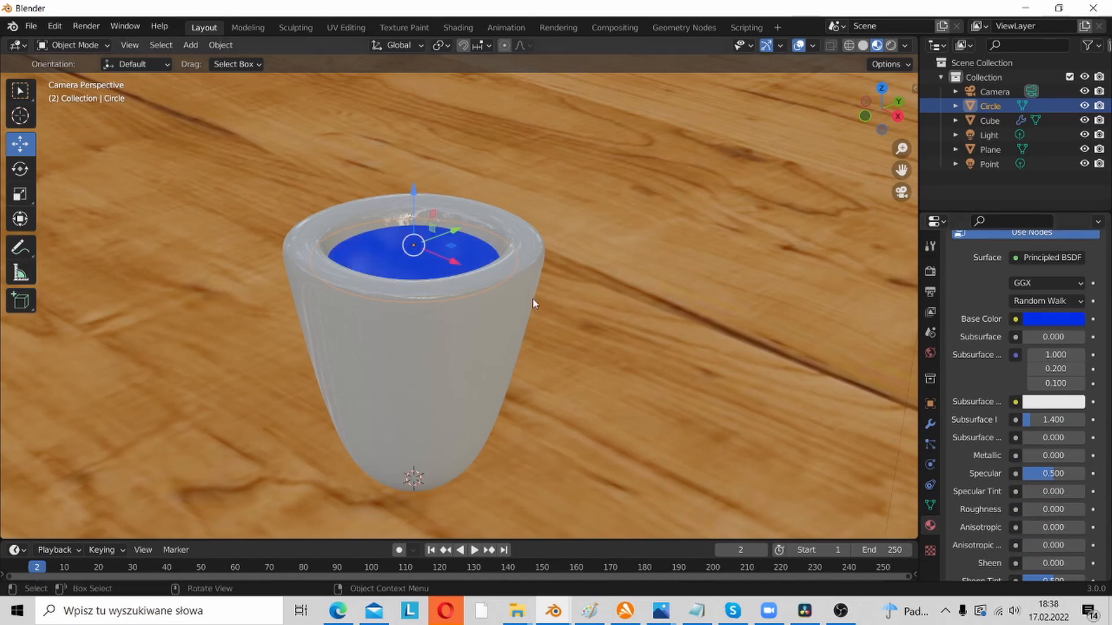
Switch to rendered shading, inspect the cup and its blue liquid from several angles, and return to the camera view.
{"action": "scroll", "coordinate": [522, 272], "scroll_direction": "down", "scroll_amount": 3}
{"action": "key", "text": "z"}
{"action": "left_click", "coordinate": [512, 196]}
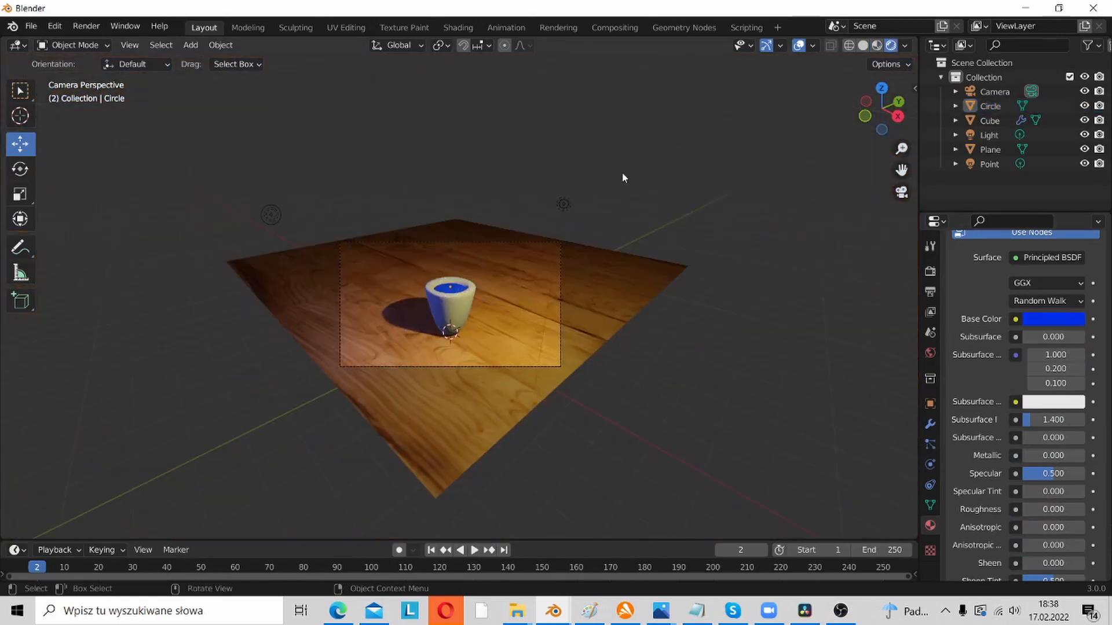
{"action": "scroll", "coordinate": [603, 182], "scroll_direction": "up", "scroll_amount": 5}
{"action": "scroll", "coordinate": [579, 388], "scroll_direction": "down", "scroll_amount": 3}
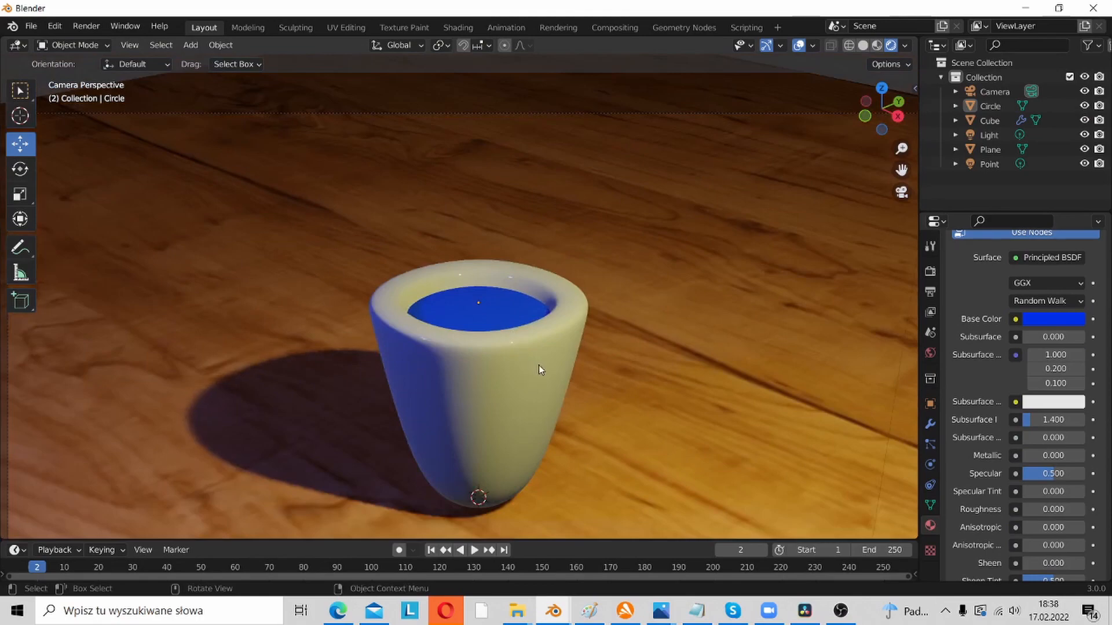
{"action": "middle_click_drag", "start_coordinate": [538, 369], "coordinate": [104, 316]}
{"action": "scroll", "coordinate": [426, 304], "scroll_direction": "down", "scroll_amount": 6}
{"action": "middle_click_drag", "start_coordinate": [425, 304], "coordinate": [316, 343]}
{"action": "key", "text": "KP_0"}
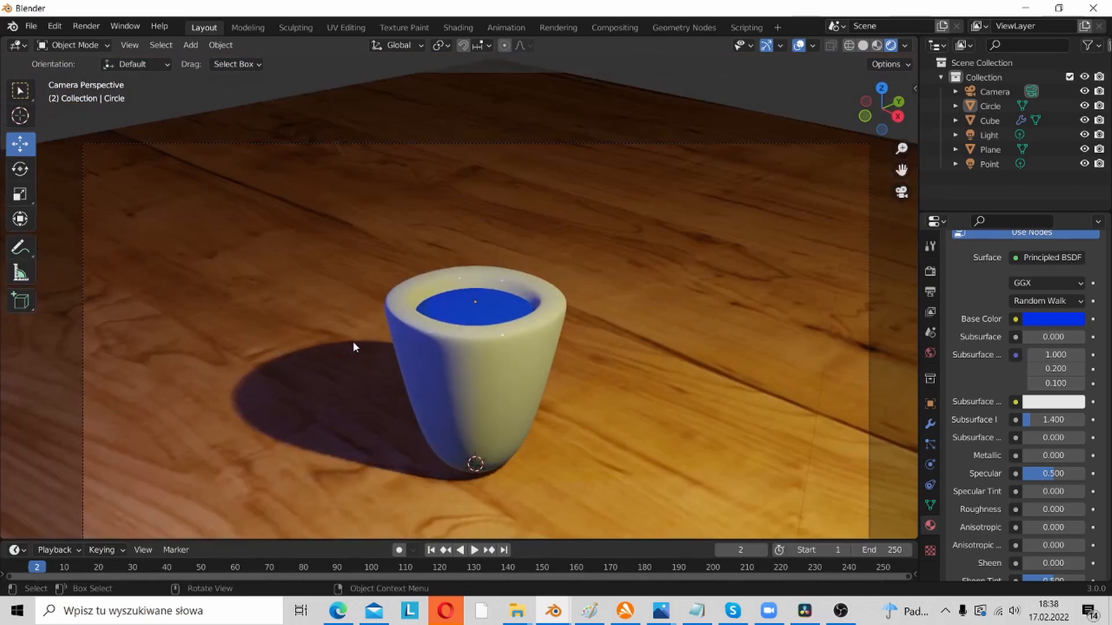
Set the scene's render engine to Cycles.
{"action": "left_click", "coordinate": [930, 271]}
{"action": "scroll", "coordinate": [1036, 290], "scroll_direction": "up", "scroll_amount": 4}
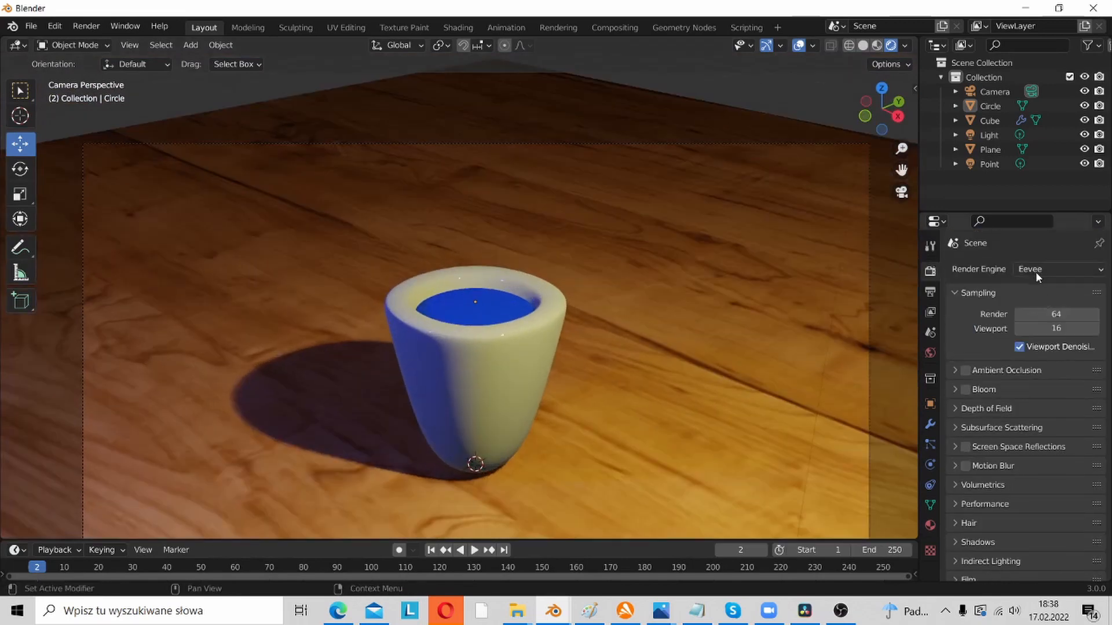
{"action": "left_click", "coordinate": [1035, 270]}
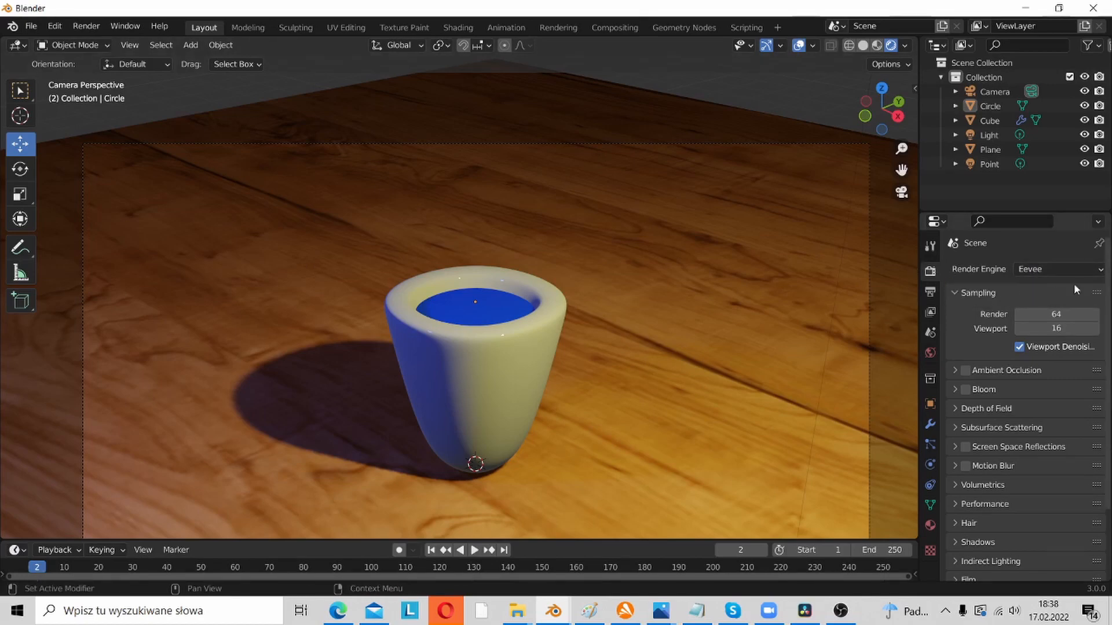
{"action": "left_click", "coordinate": [1065, 267]}
{"action": "left_click", "coordinate": [1064, 316]}
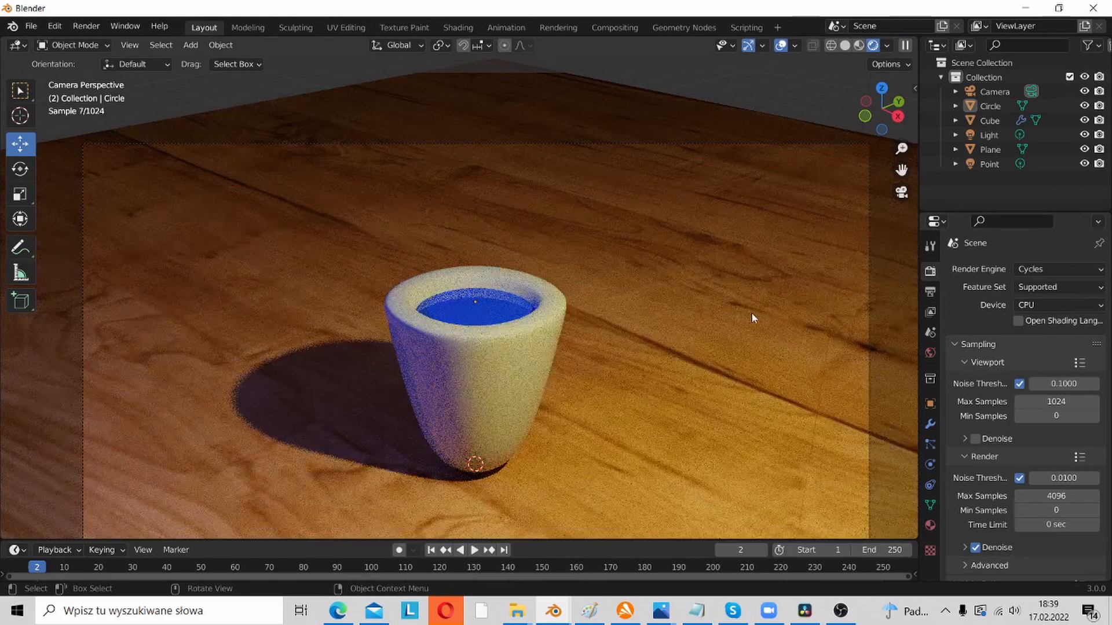
Switch the render engine to Eevee and back to Cycles to compare how the cup is shaded.
{"action": "scroll", "coordinate": [752, 311], "scroll_direction": "down", "scroll_amount": 2}
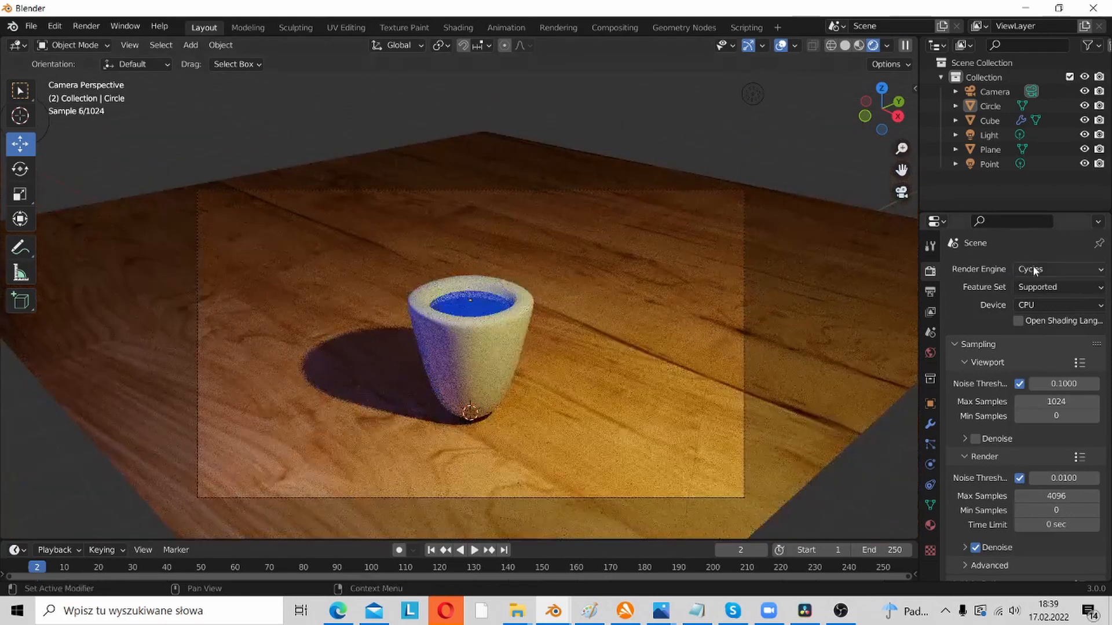
{"action": "left_click", "coordinate": [1033, 266]}
{"action": "left_click", "coordinate": [1047, 283]}
{"action": "left_click", "coordinate": [1049, 268]}
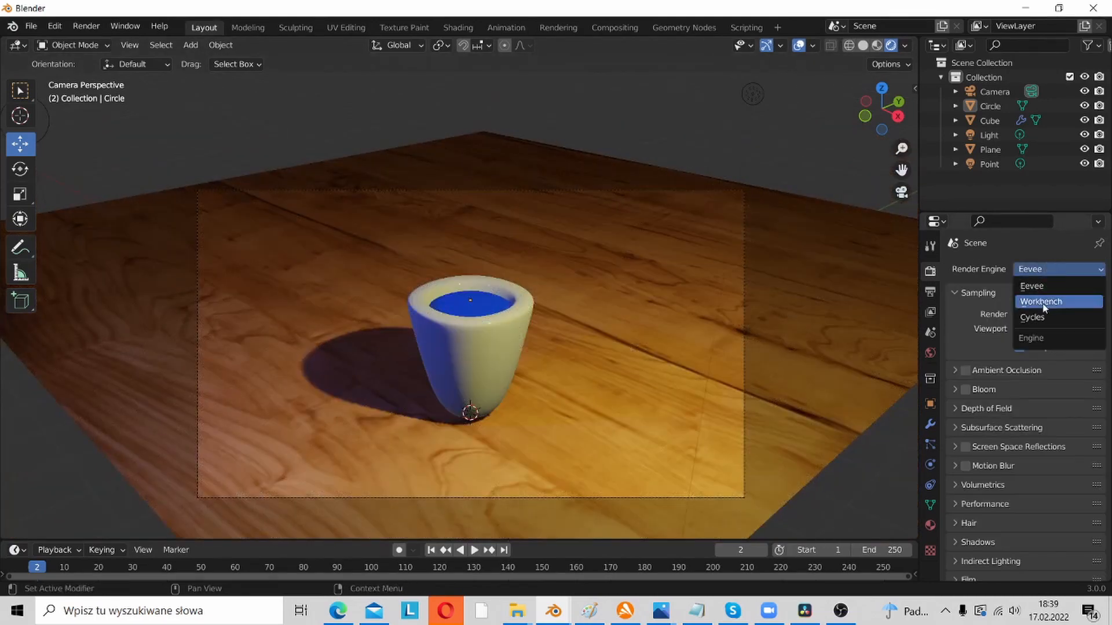
{"action": "left_click", "coordinate": [1045, 311]}
{"action": "scroll", "coordinate": [627, 400], "scroll_direction": "up", "scroll_amount": 2}
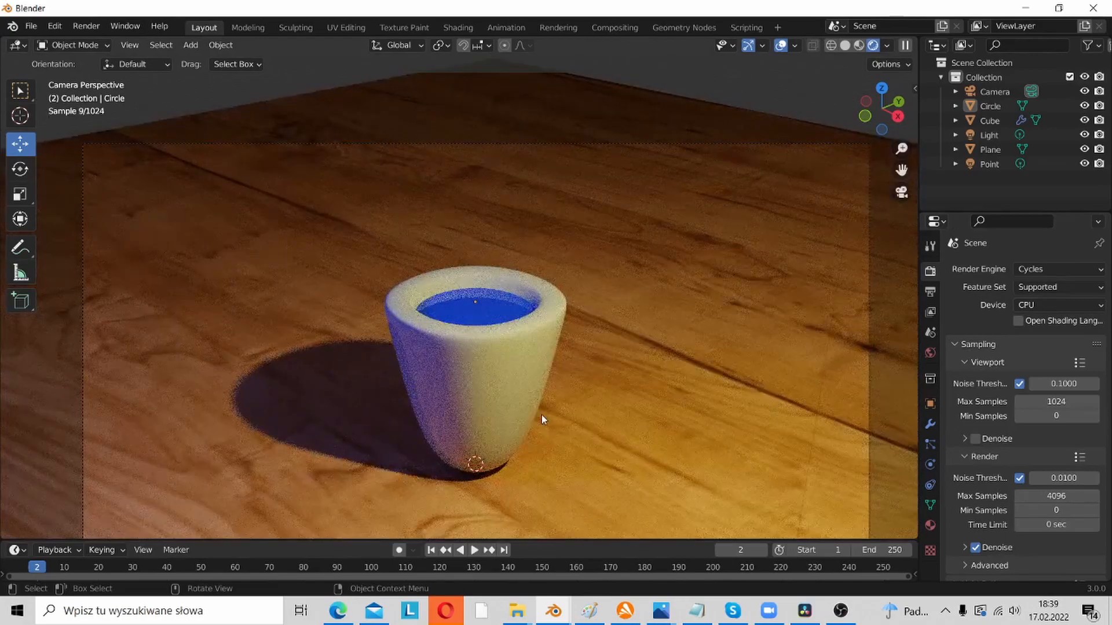
{"action": "scroll", "coordinate": [541, 415], "scroll_direction": "down", "scroll_amount": 3}
{"action": "scroll", "coordinate": [636, 361], "scroll_direction": "up", "scroll_amount": 2}
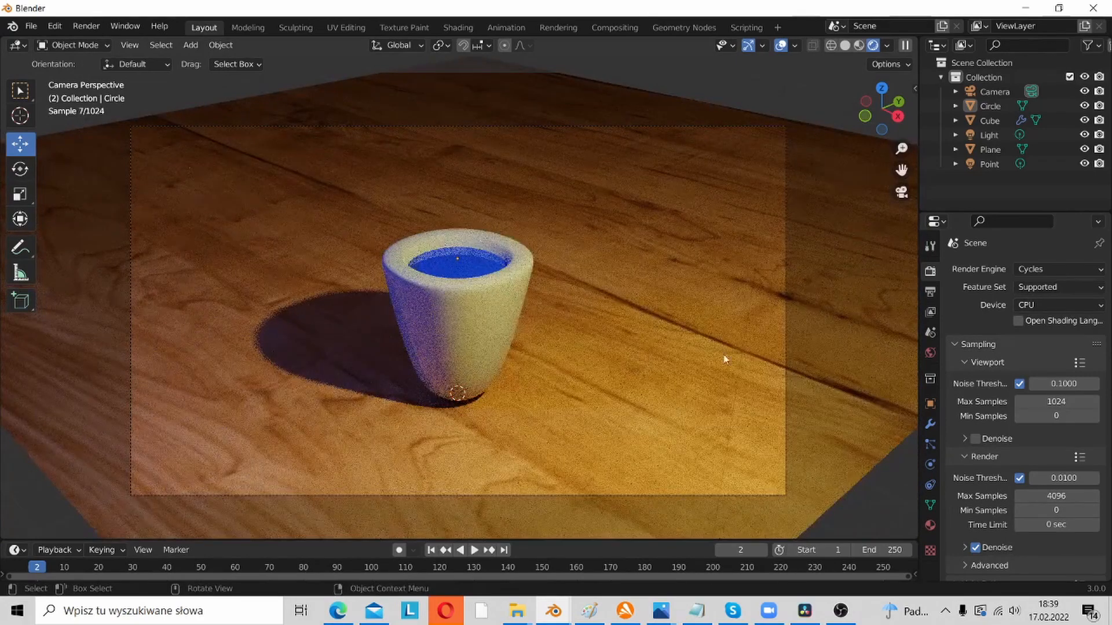
Compare the whole scene again by alternating the render engine between Eevee and Cycles, ending on Cycles.
{"action": "left_click", "coordinate": [1045, 268]}
{"action": "left_click", "coordinate": [1051, 283]}
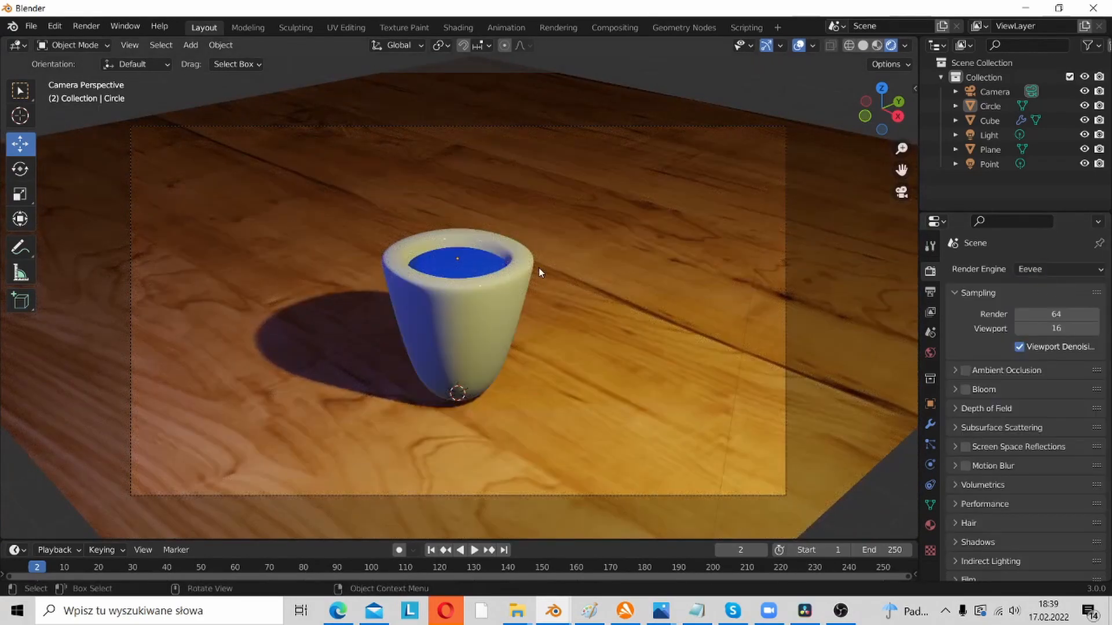
{"action": "left_click", "coordinate": [1058, 267]}
{"action": "left_click", "coordinate": [1056, 316]}
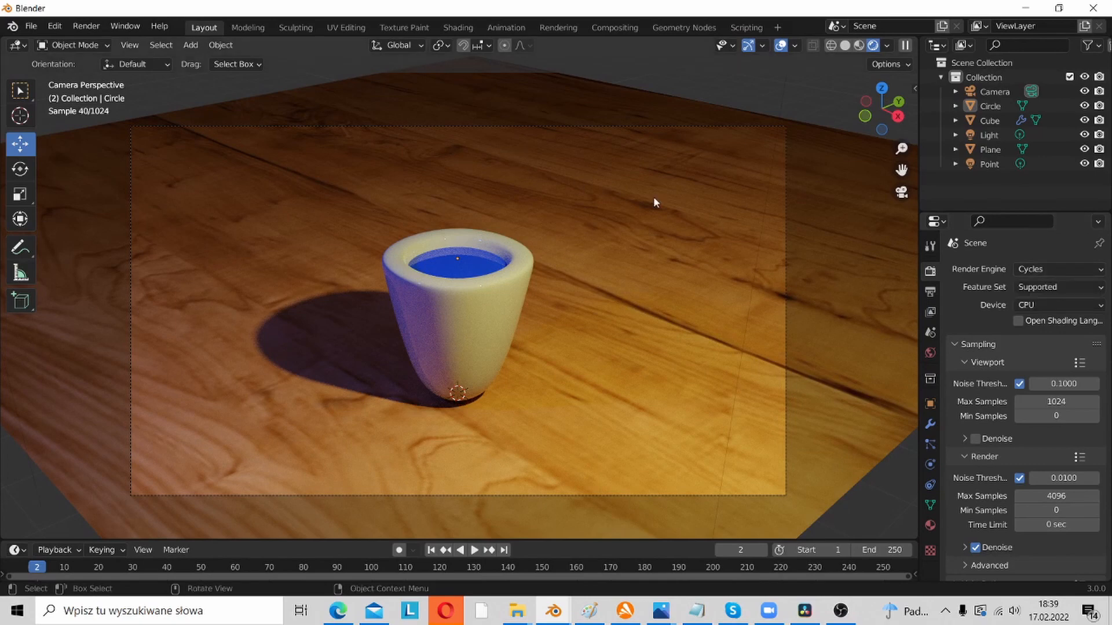
{"action": "scroll", "coordinate": [653, 196], "scroll_direction": "down", "scroll_amount": 3}
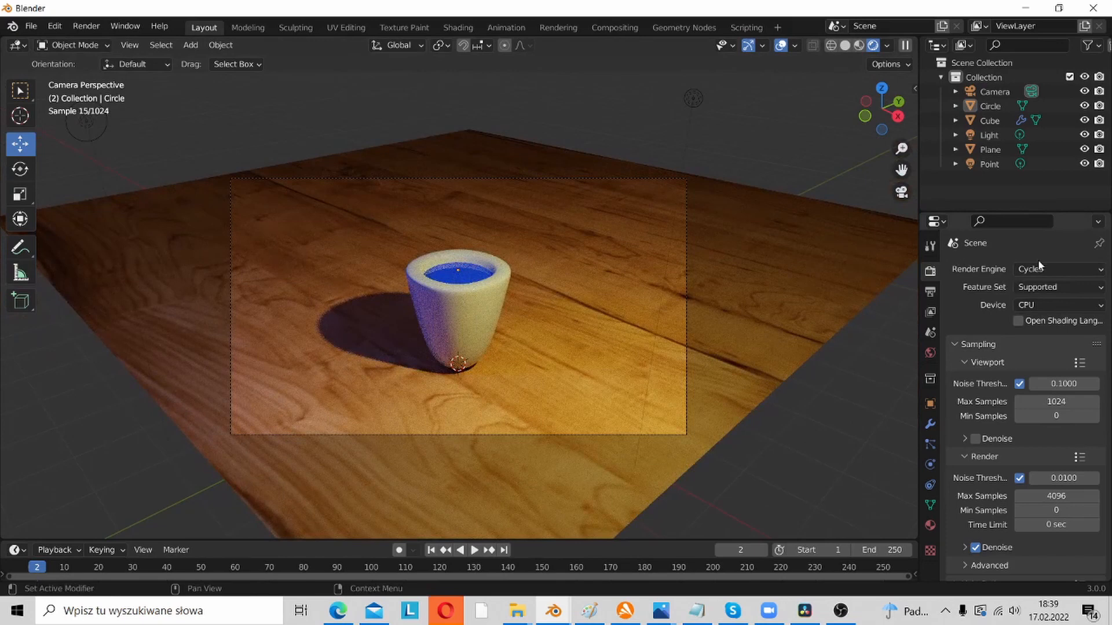
{"action": "left_click", "coordinate": [1054, 271]}
{"action": "left_click", "coordinate": [1057, 284]}
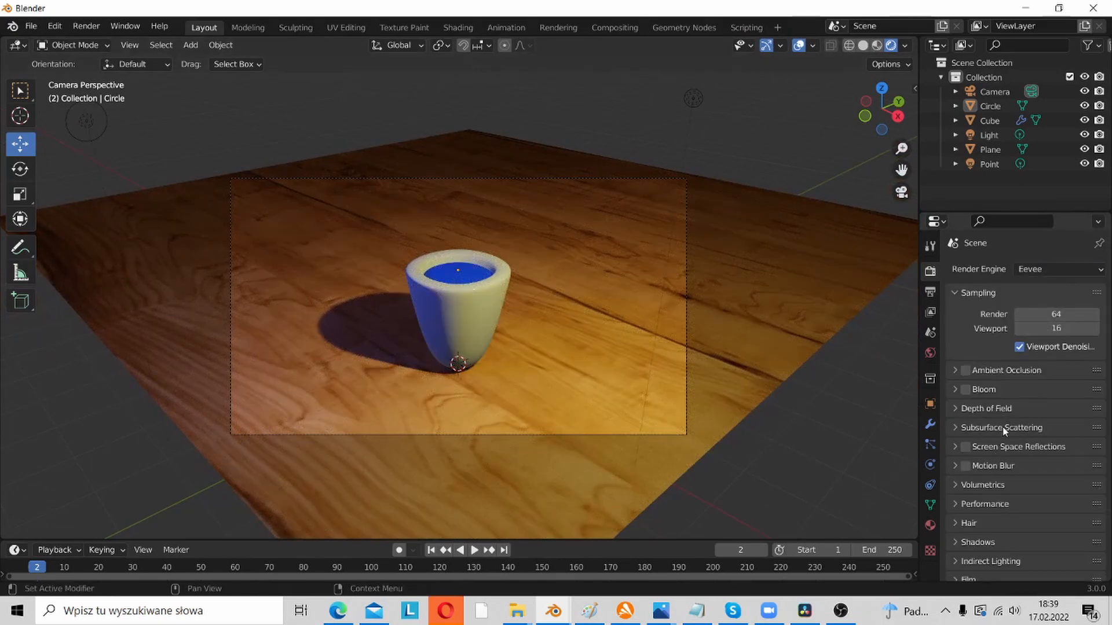
{"action": "left_click", "coordinate": [1057, 269]}
{"action": "left_click", "coordinate": [1037, 316]}
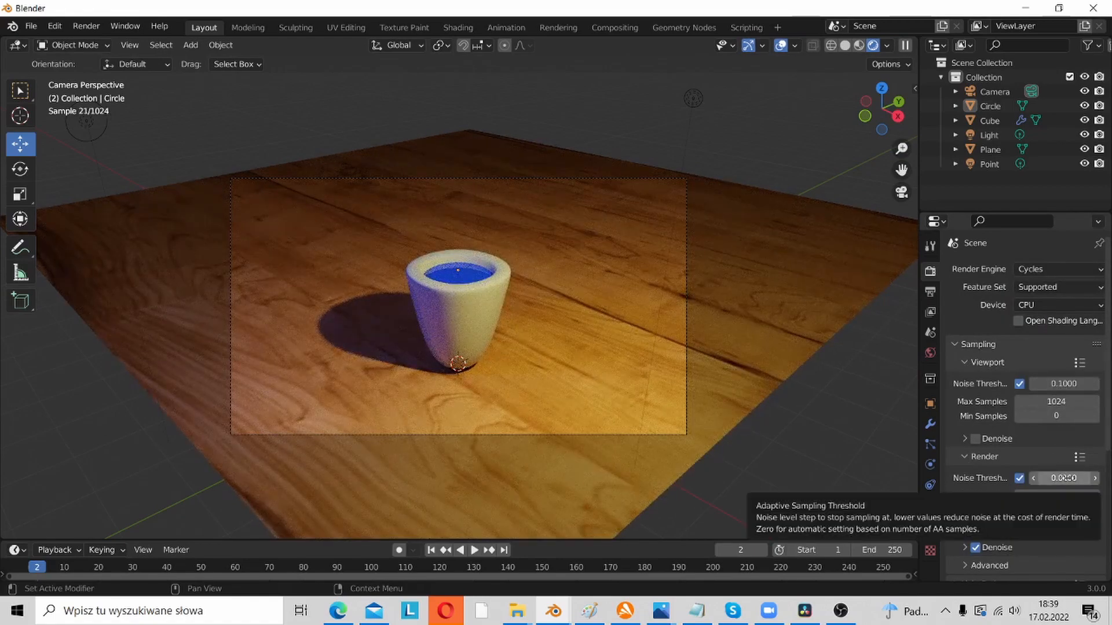
Collapse the viewport sampling settings and set the render noise threshold to 0.1.
{"action": "left_click", "coordinate": [1064, 477]}
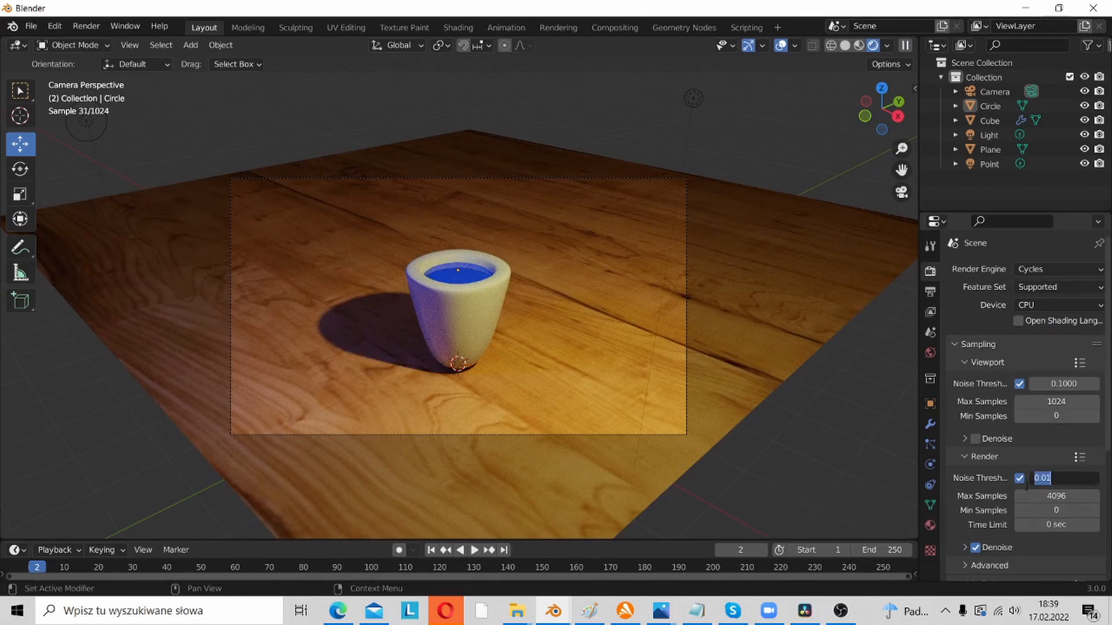
{"action": "left_click", "coordinate": [980, 470]}
{"action": "left_click", "coordinate": [983, 457]}
{"action": "left_click", "coordinate": [996, 364]}
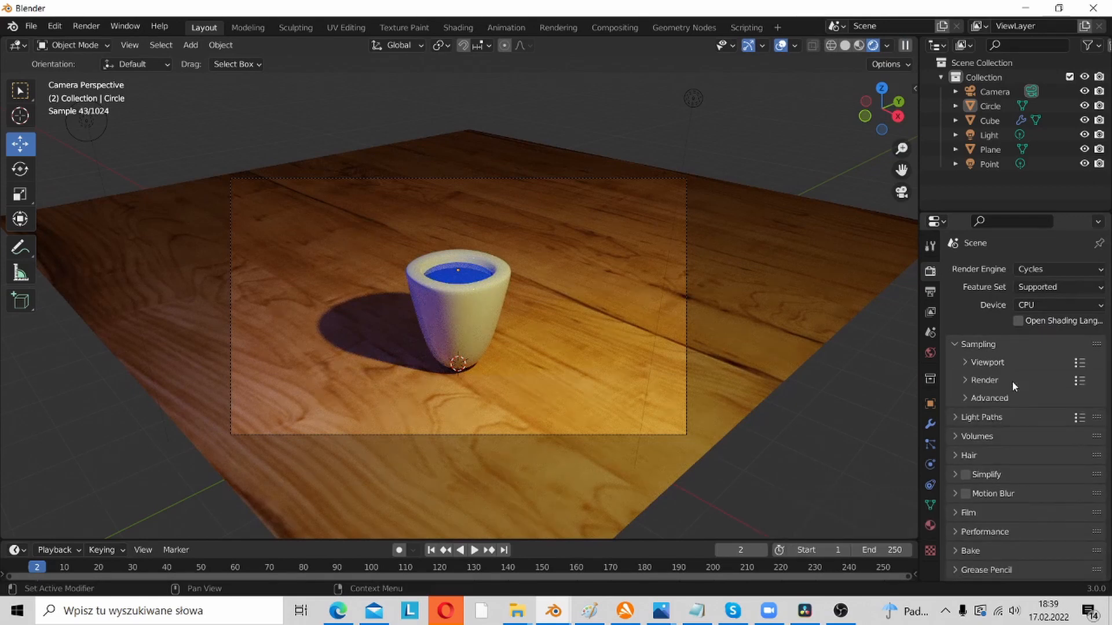
{"action": "left_click", "coordinate": [995, 381]}
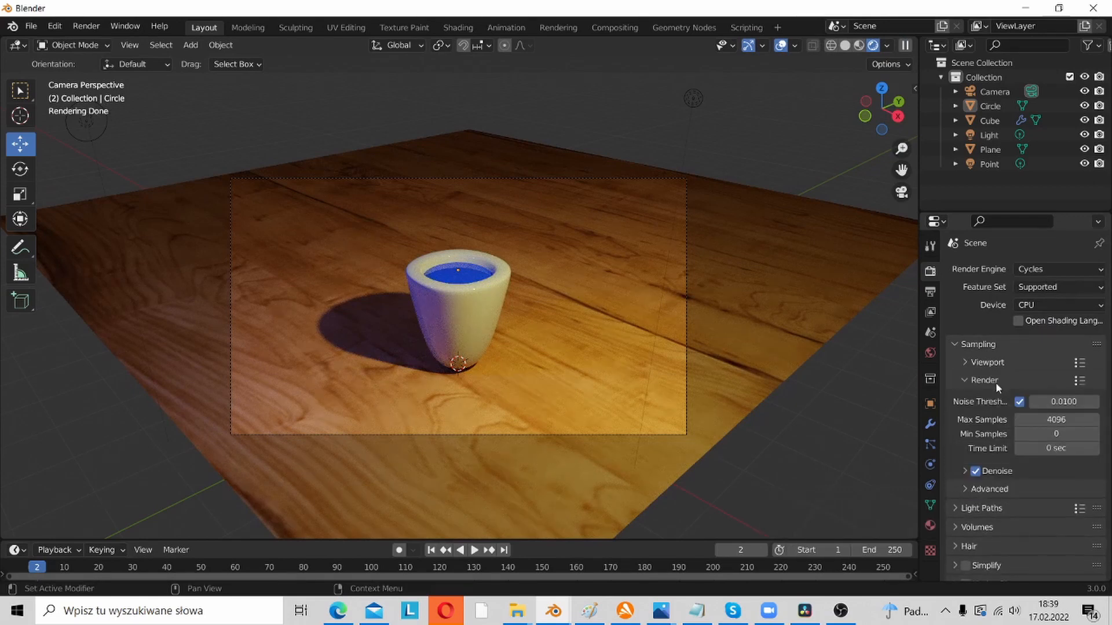
{"action": "left_click", "coordinate": [1065, 402]}
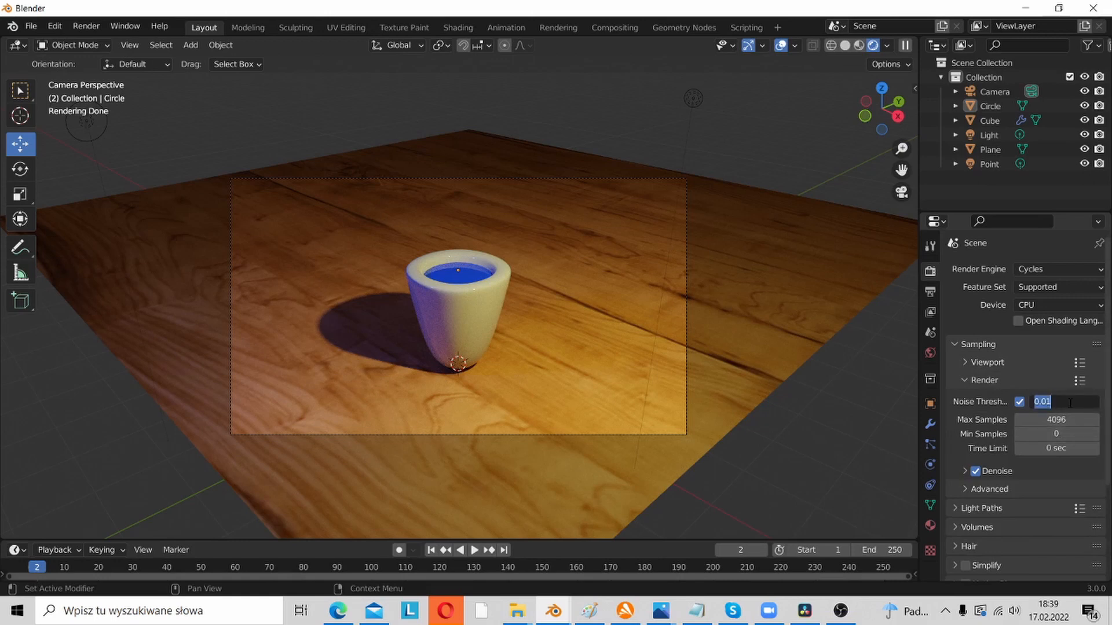
{"action": "type", "text": "0.1"}
{"action": "key", "text": "Return"}
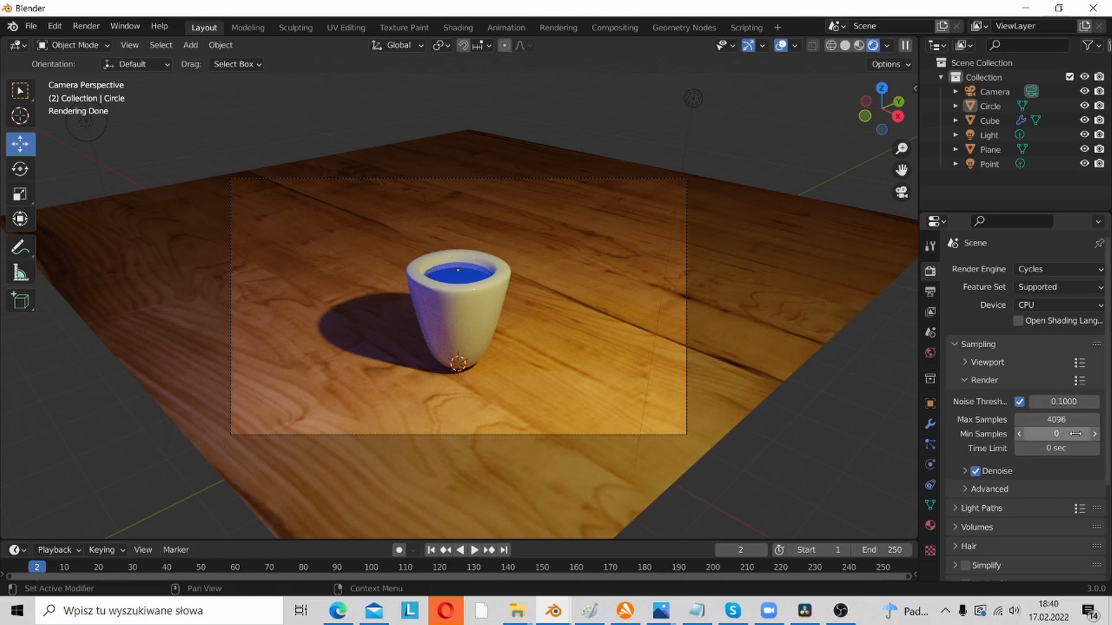
Set the maximum render samples to 128.
{"action": "left_click", "coordinate": [1059, 418]}
{"action": "type", "text": "1"}
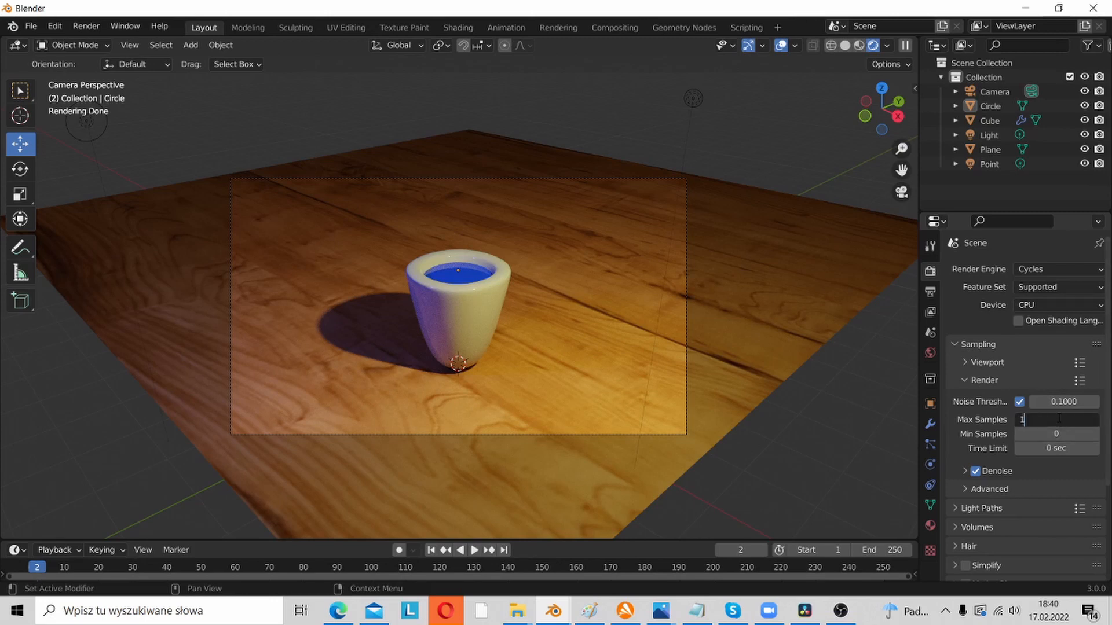
{"action": "type", "text": "28"}
{"action": "key", "text": "Return"}
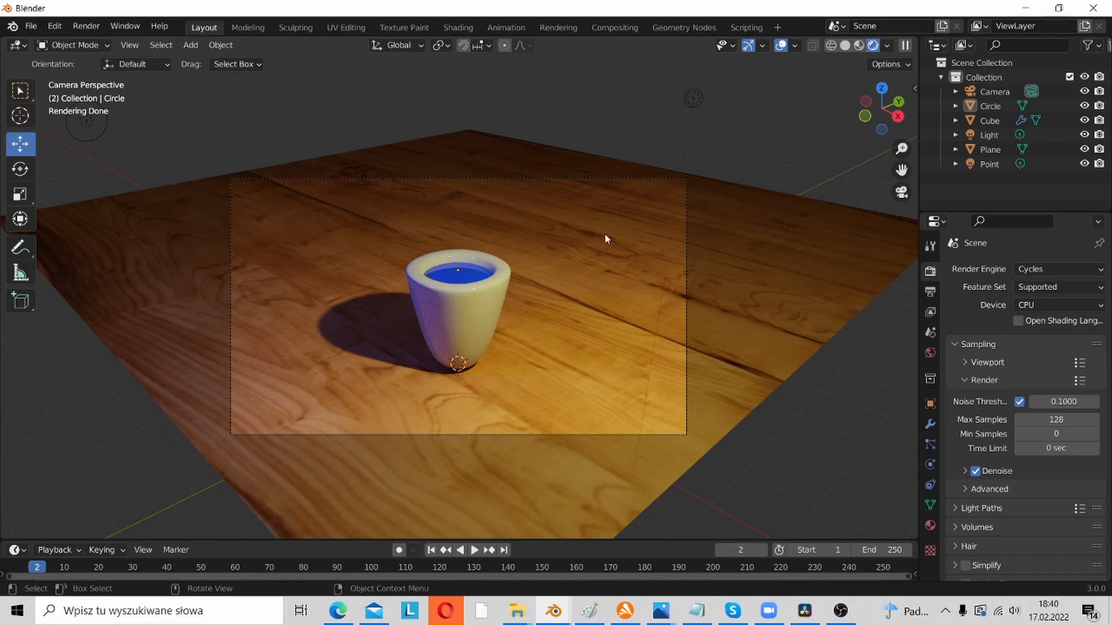
Render the scene as a still image and inspect the cup up close and in full frame while it renders.
{"action": "left_click", "coordinate": [85, 26]}
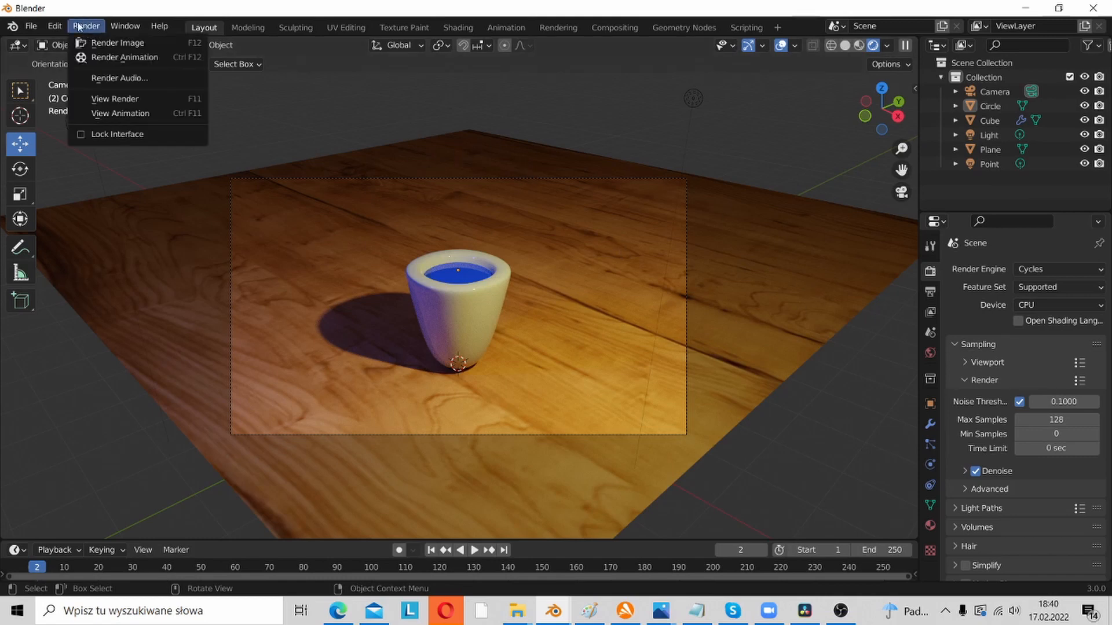
{"action": "left_click", "coordinate": [104, 41]}
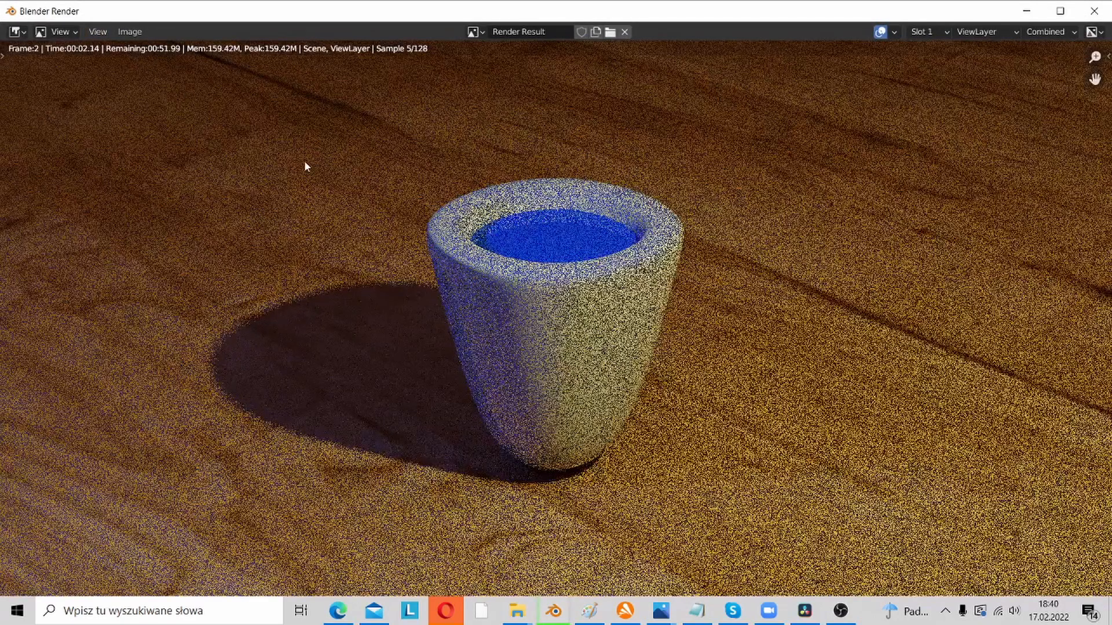
{"action": "scroll", "coordinate": [304, 165], "scroll_direction": "down", "scroll_amount": 2}
{"action": "scroll", "coordinate": [318, 221], "scroll_direction": "up", "scroll_amount": 2}
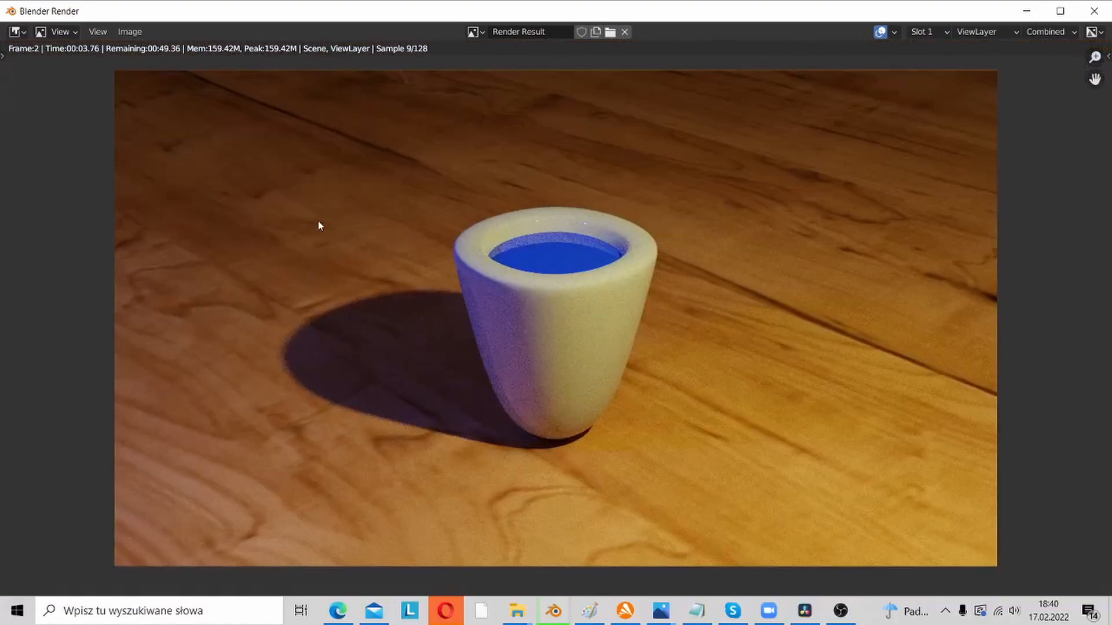
{"action": "scroll", "coordinate": [318, 221], "scroll_direction": "down", "scroll_amount": 1}
{"action": "scroll", "coordinate": [502, 355], "scroll_direction": "up", "scroll_amount": 2}
{"action": "scroll", "coordinate": [511, 353], "scroll_direction": "down", "scroll_amount": 2}
{"action": "scroll", "coordinate": [770, 336], "scroll_direction": "up", "scroll_amount": 1}
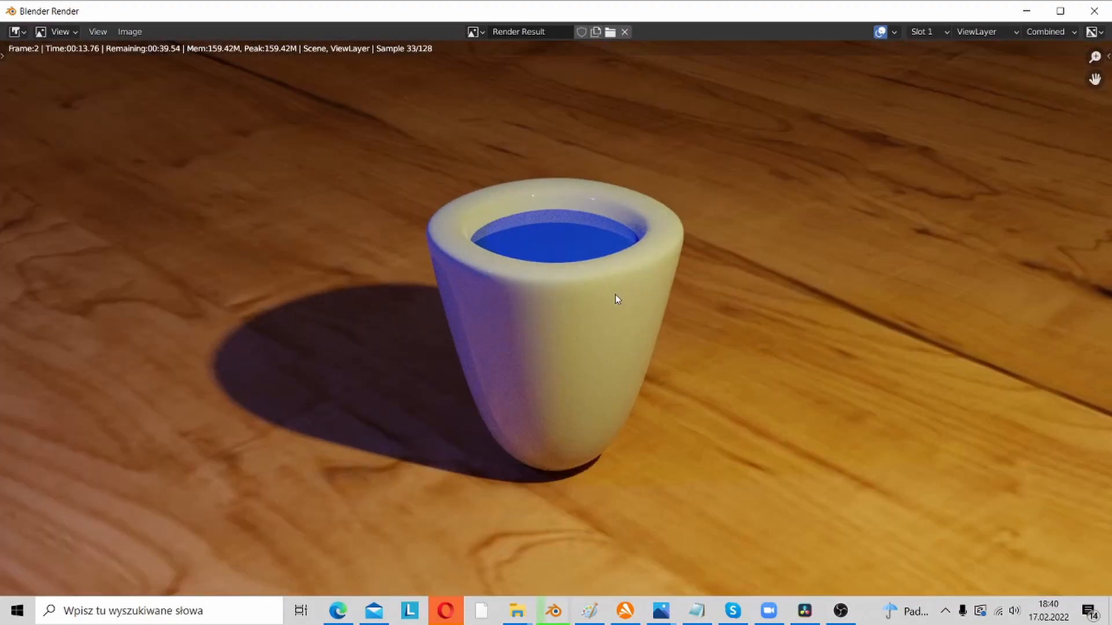
{"action": "scroll", "coordinate": [615, 296], "scroll_direction": "down", "scroll_amount": 2}
{"action": "scroll", "coordinate": [615, 295], "scroll_direction": "up", "scroll_amount": 2}
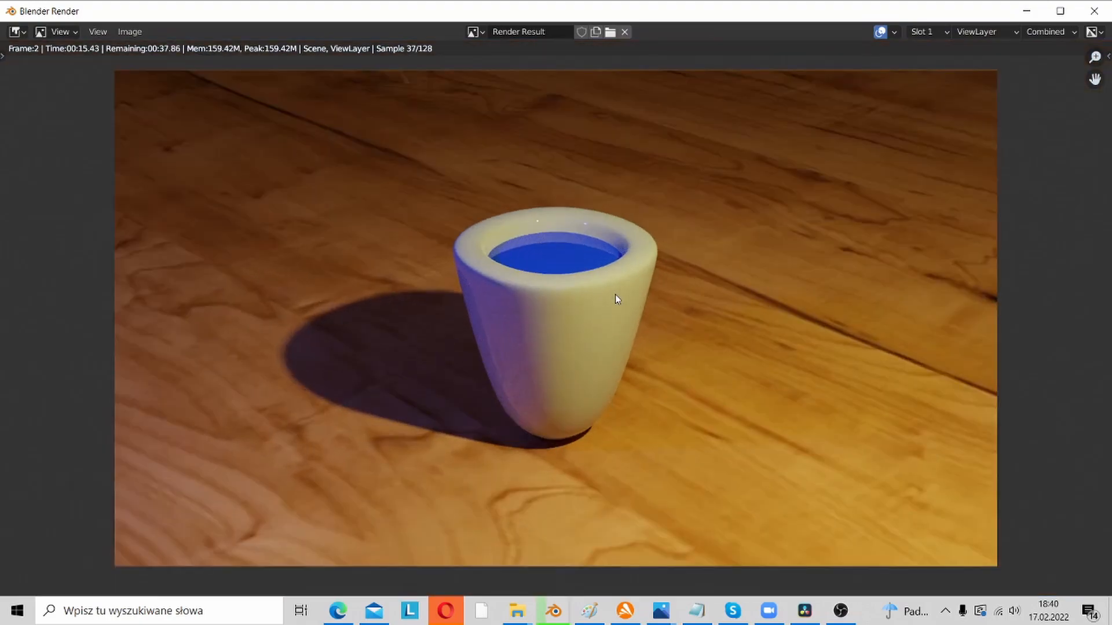
Examine the finished render of the cup, its blue liquid and the wooden surface, both up close and in full frame.
{"action": "scroll", "coordinate": [615, 299], "scroll_direction": "down", "scroll_amount": 1}
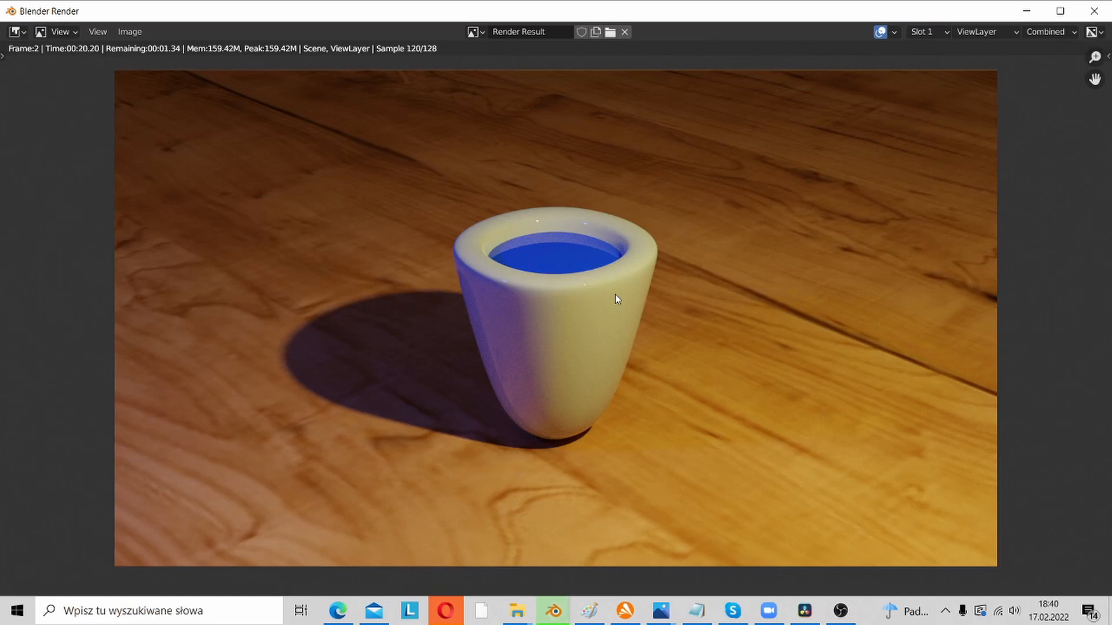
{"action": "scroll", "coordinate": [615, 295], "scroll_direction": "up", "scroll_amount": 1}
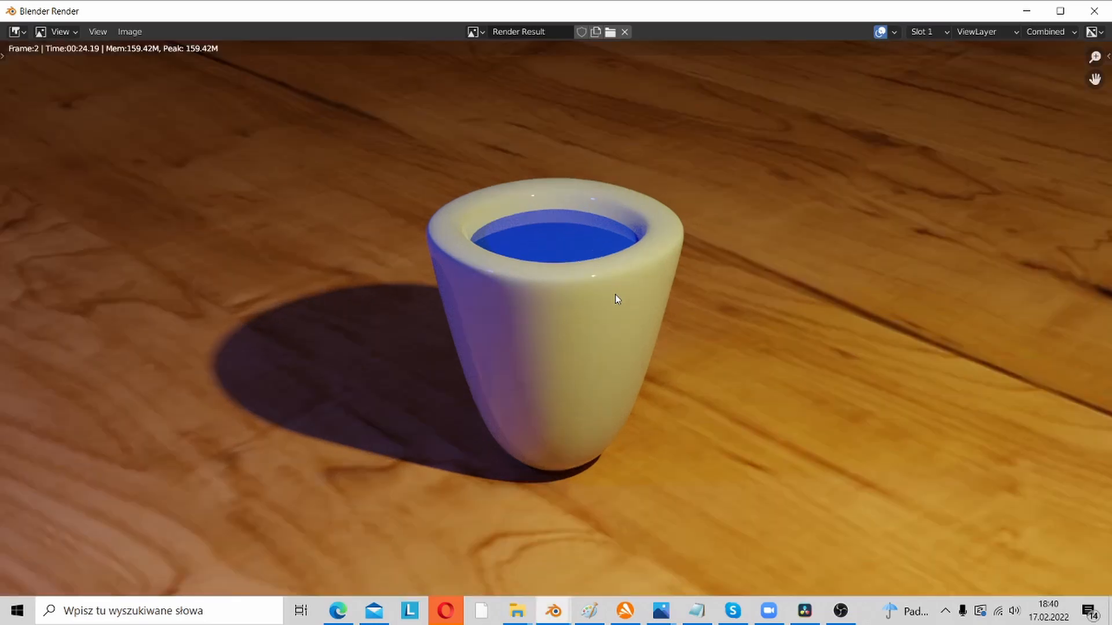
{"action": "scroll", "coordinate": [614, 294], "scroll_direction": "down", "scroll_amount": 1}
{"action": "scroll", "coordinate": [845, 327], "scroll_direction": "down", "scroll_amount": 4}
{"action": "scroll", "coordinate": [809, 327], "scroll_direction": "up", "scroll_amount": 8}
{"action": "scroll", "coordinate": [808, 328], "scroll_direction": "down", "scroll_amount": 6}
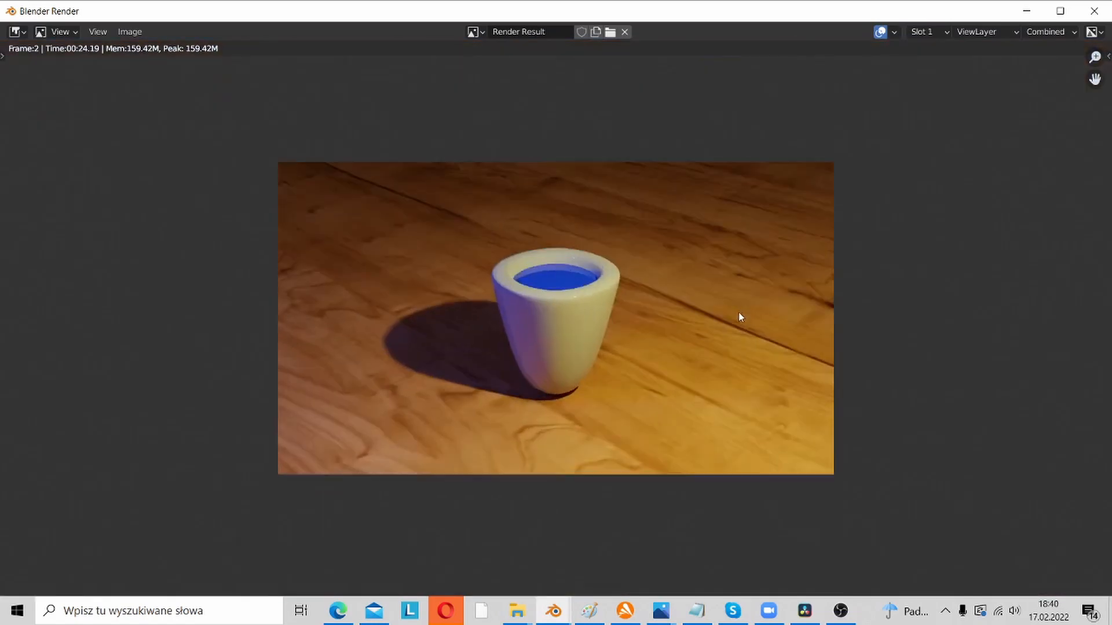
{"action": "scroll", "coordinate": [739, 318], "scroll_direction": "up", "scroll_amount": 3}
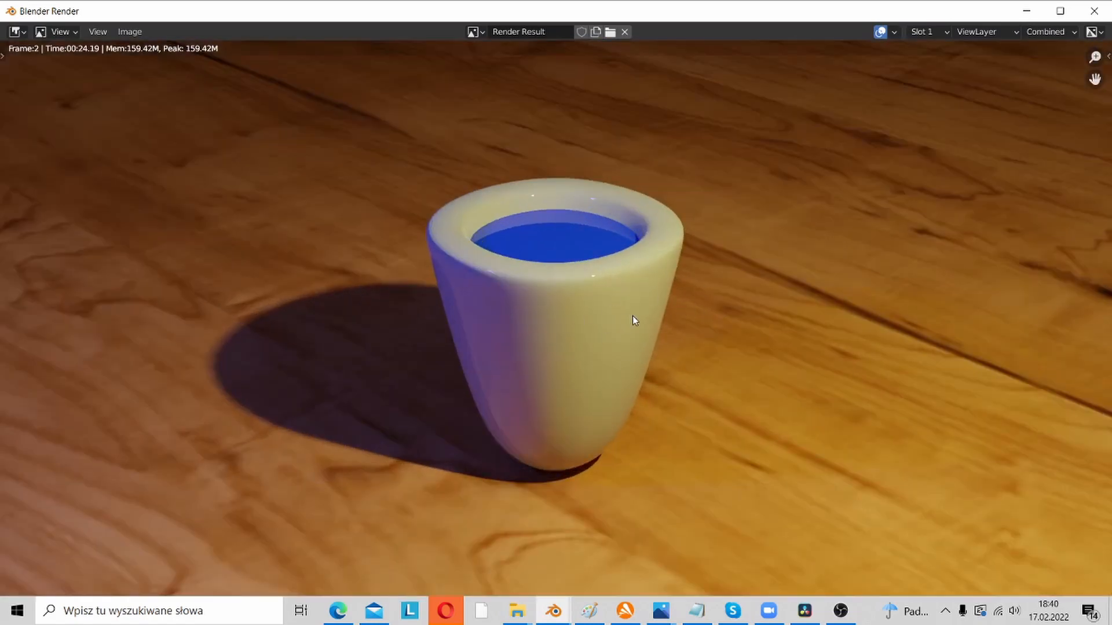
Save the rendered image as a PNG file named Glass in the Downloads folder.
{"action": "left_click", "coordinate": [122, 33]}
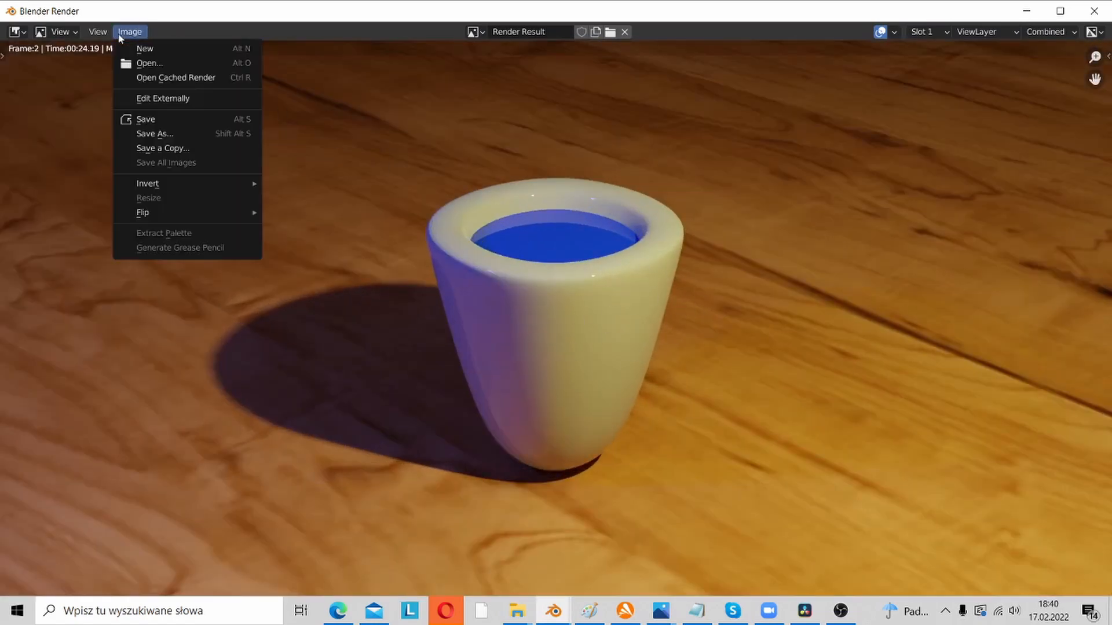
{"action": "left_click", "coordinate": [139, 134]}
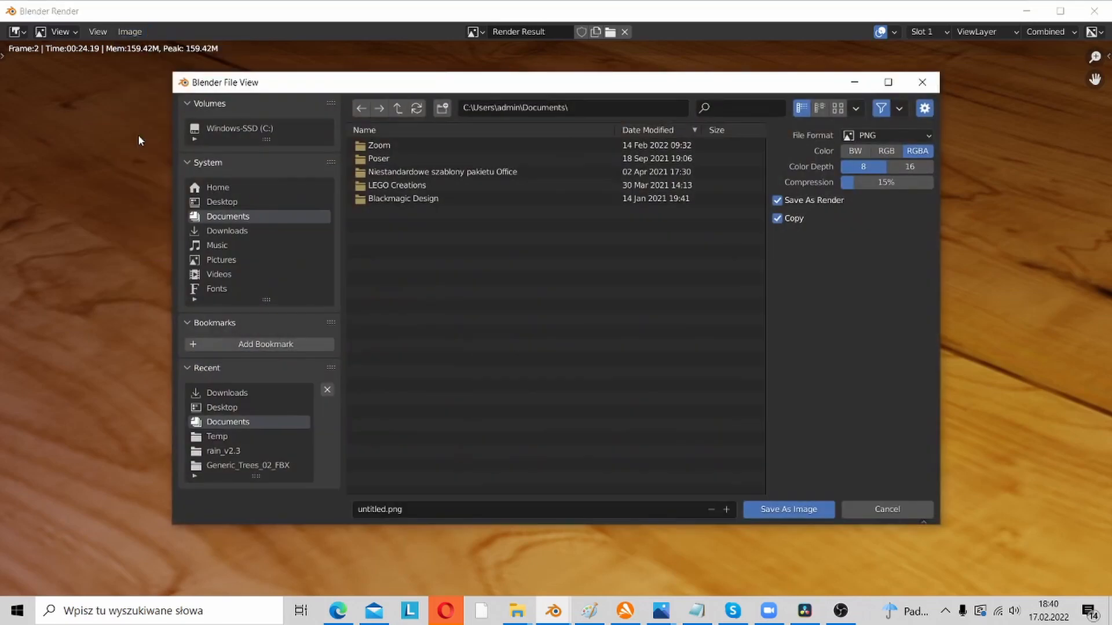
{"action": "left_click", "coordinate": [221, 202]}
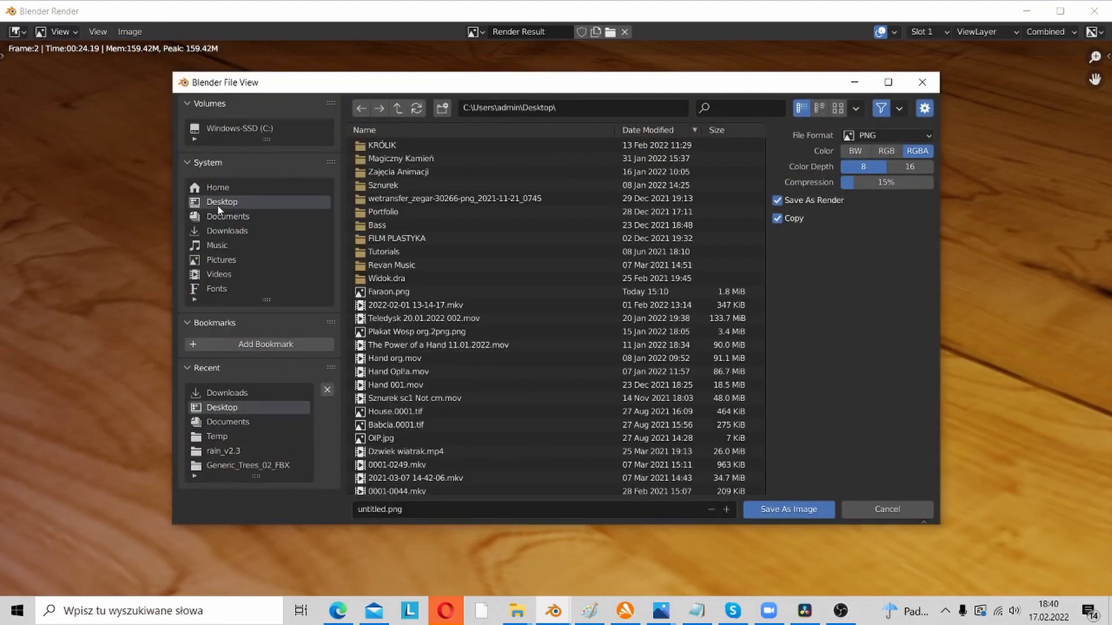
{"action": "left_click", "coordinate": [238, 227]}
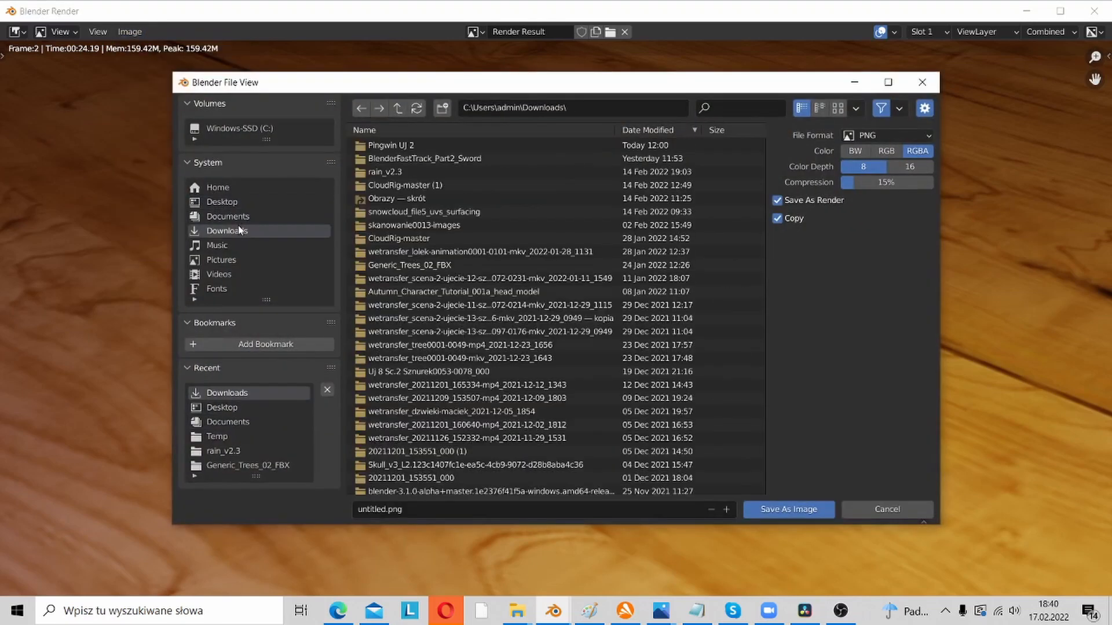
{"action": "left_click", "coordinate": [422, 509]}
{"action": "key", "text": "BackSpace"}
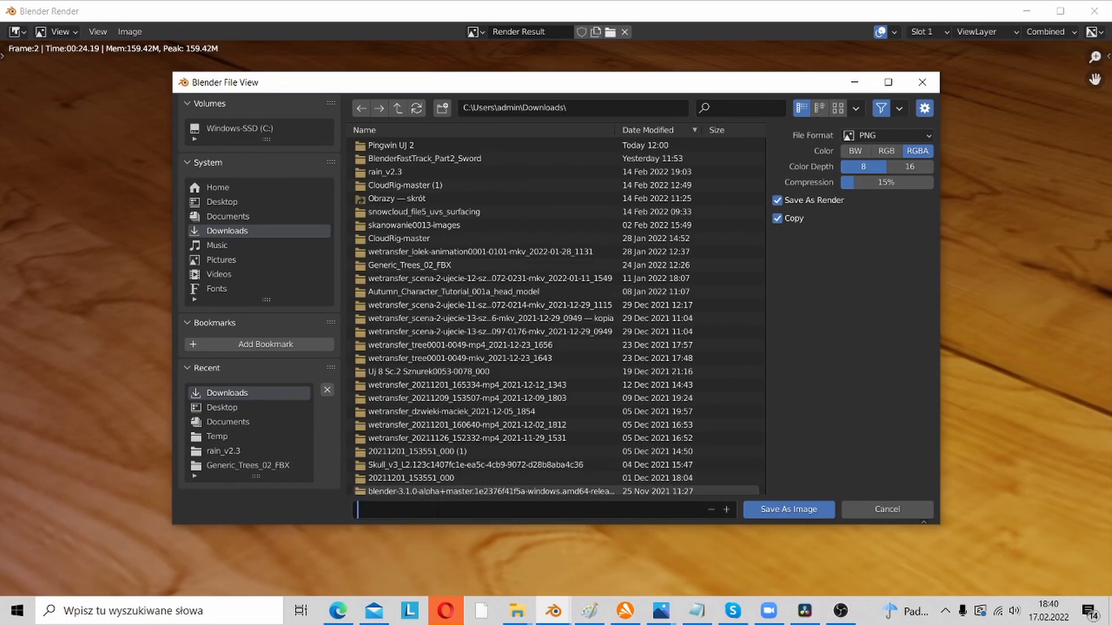
{"action": "type", "text": "Glass"}
{"action": "left_click", "coordinate": [780, 505]}
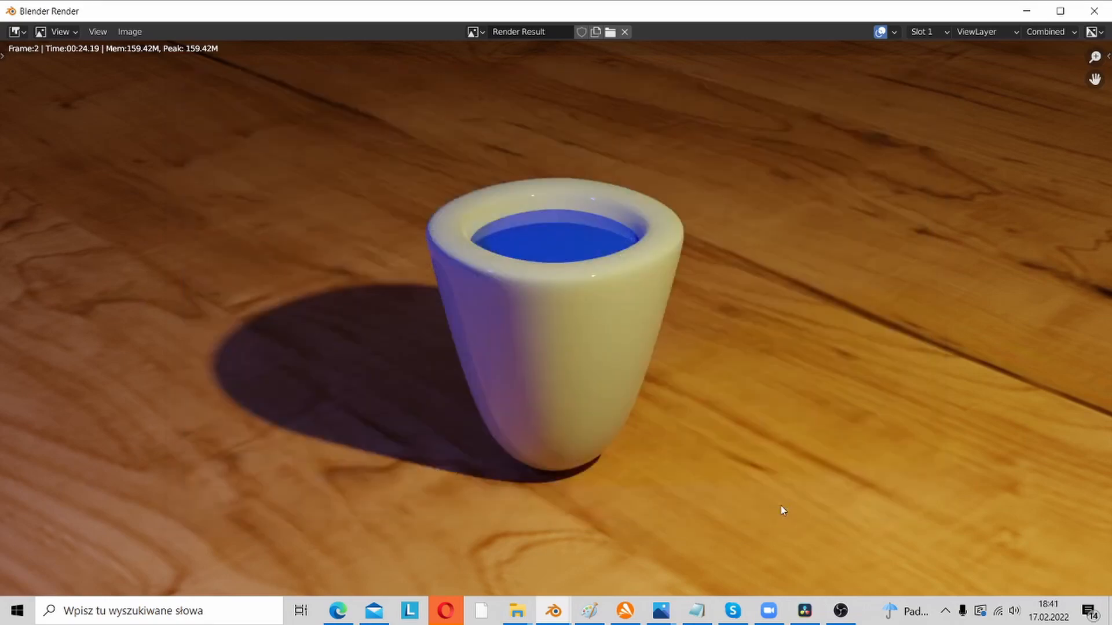
{"action": "scroll", "coordinate": [733, 458], "scroll_direction": "down", "scroll_amount": 2}
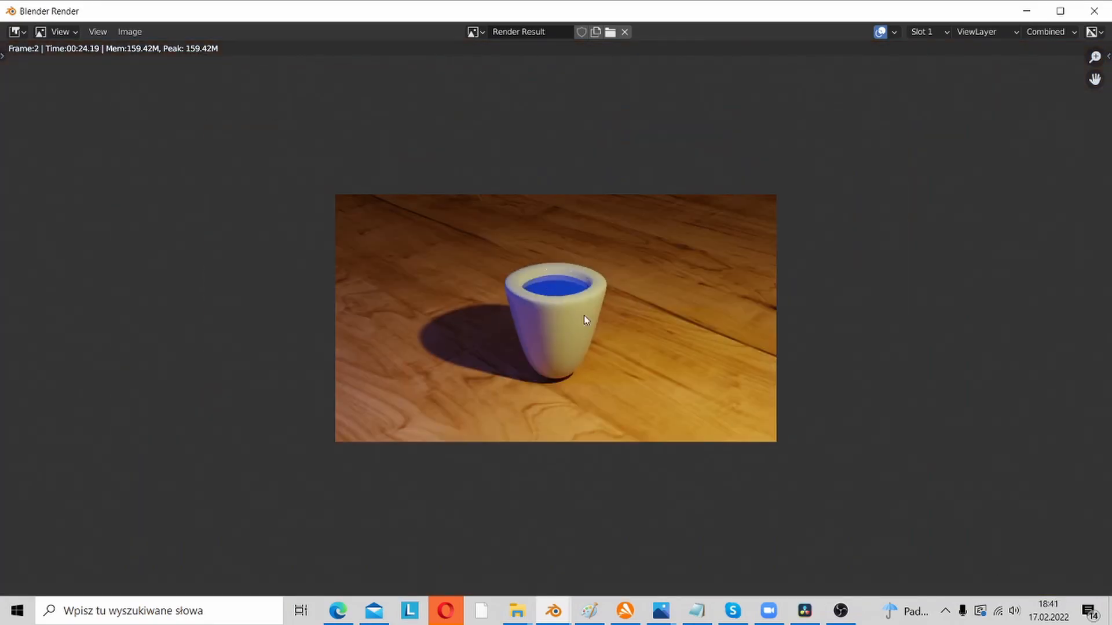
{"action": "scroll", "coordinate": [584, 316], "scroll_direction": "up", "scroll_amount": 4}
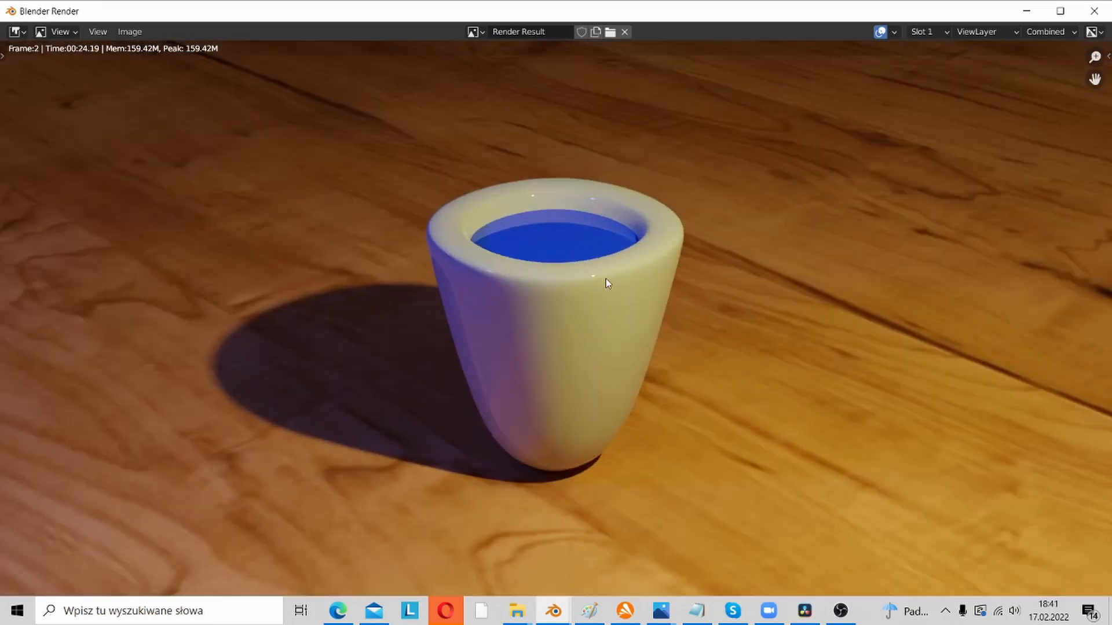
{"action": "scroll", "coordinate": [604, 279], "scroll_direction": "down", "scroll_amount": 3}
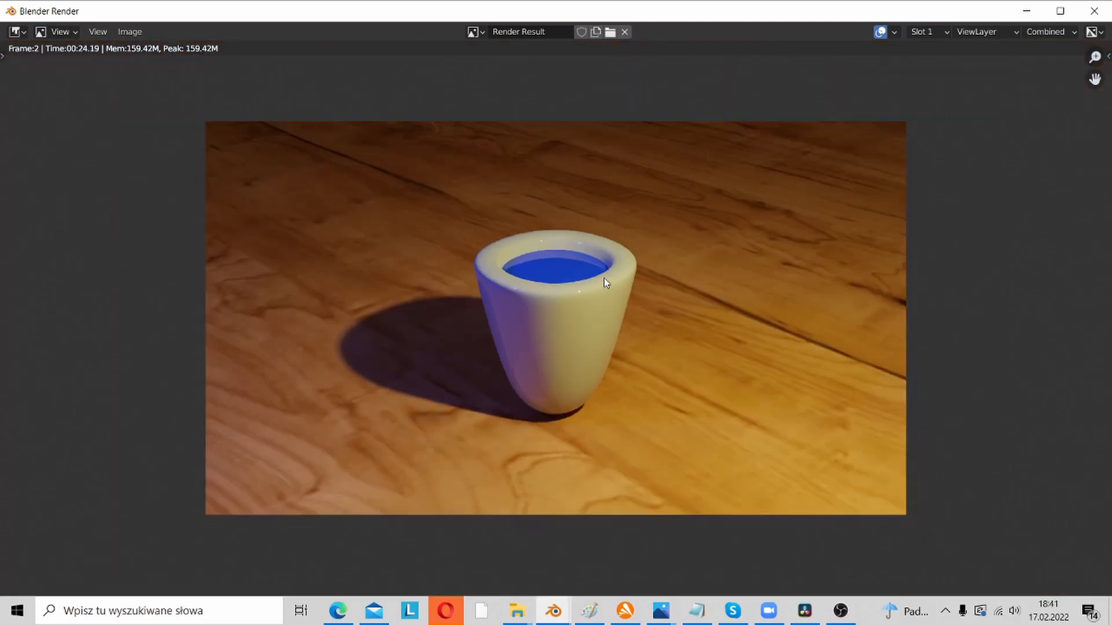